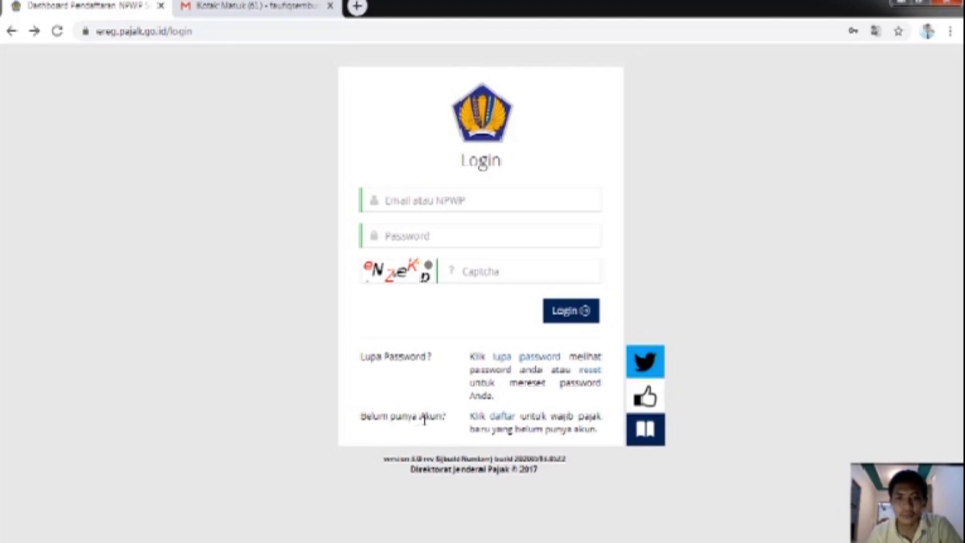
# Step: Open the new-account form and enter the registration e-mail address in Alamat Email
pyautogui.click(506, 418)
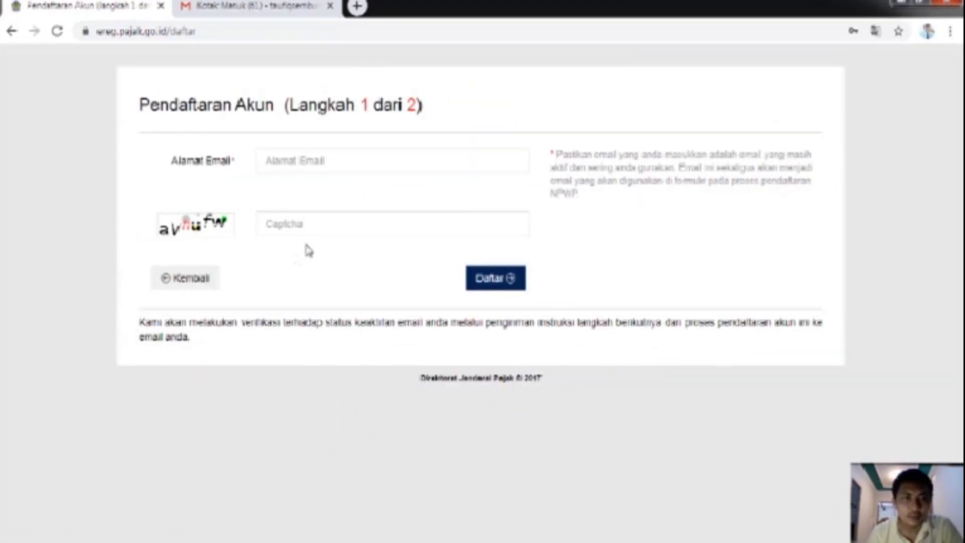
pyautogui.click(288, 160)
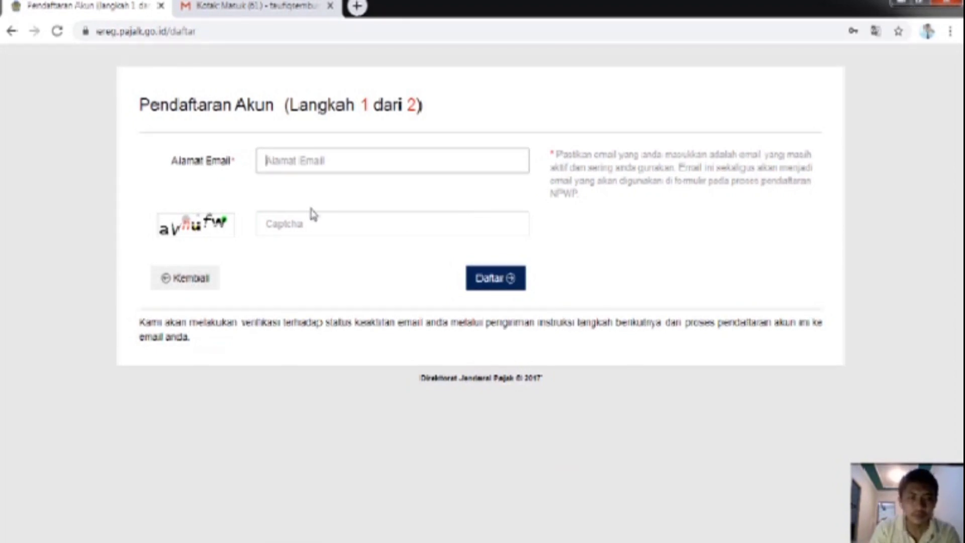
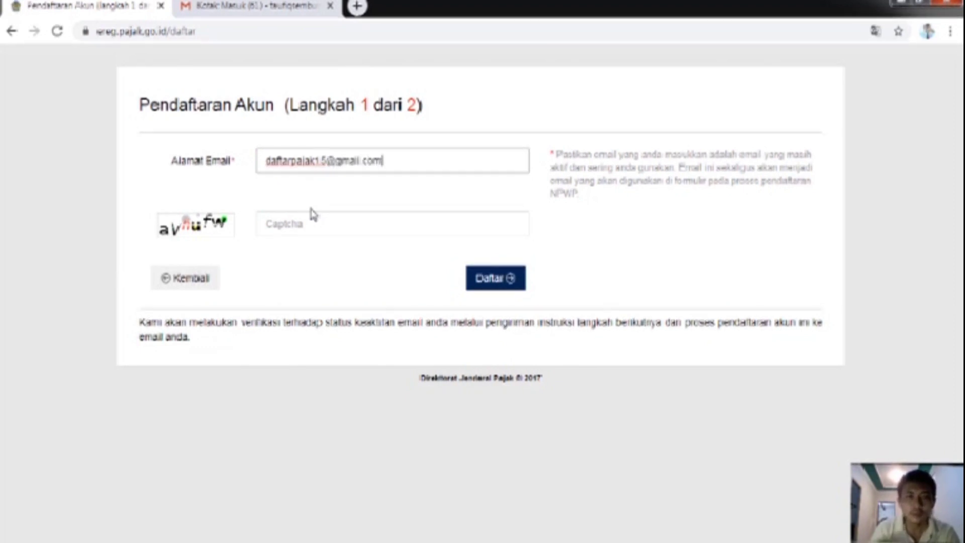
# Step: Enter the captcha, adding the last letter with the On-Screen Keyboard, and submit step 1
pyautogui.click(295, 224)
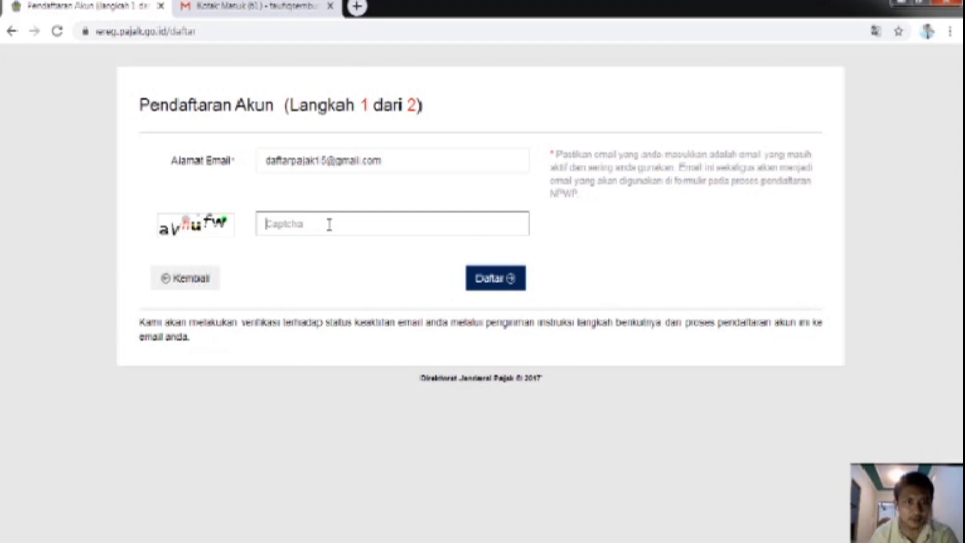
pyautogui.write('aV')
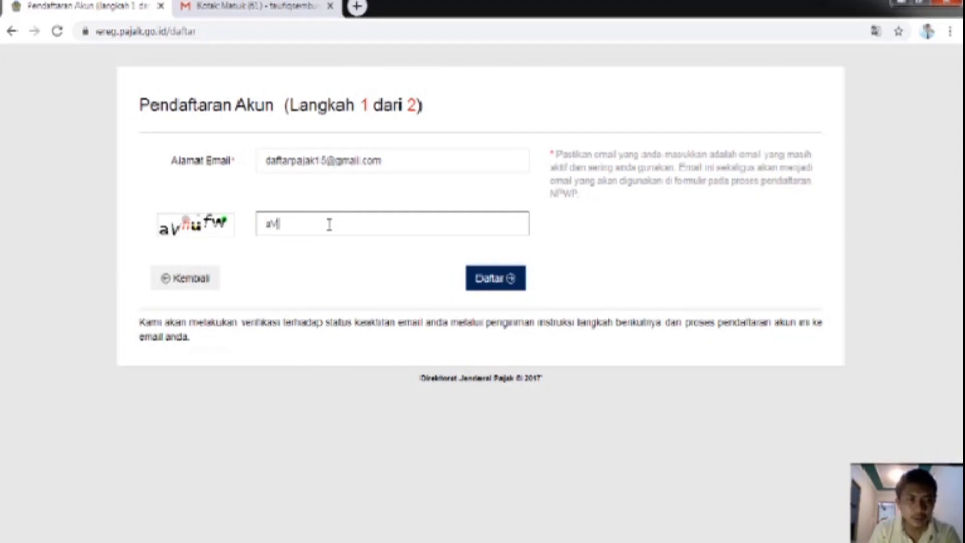
pyautogui.write('nu')
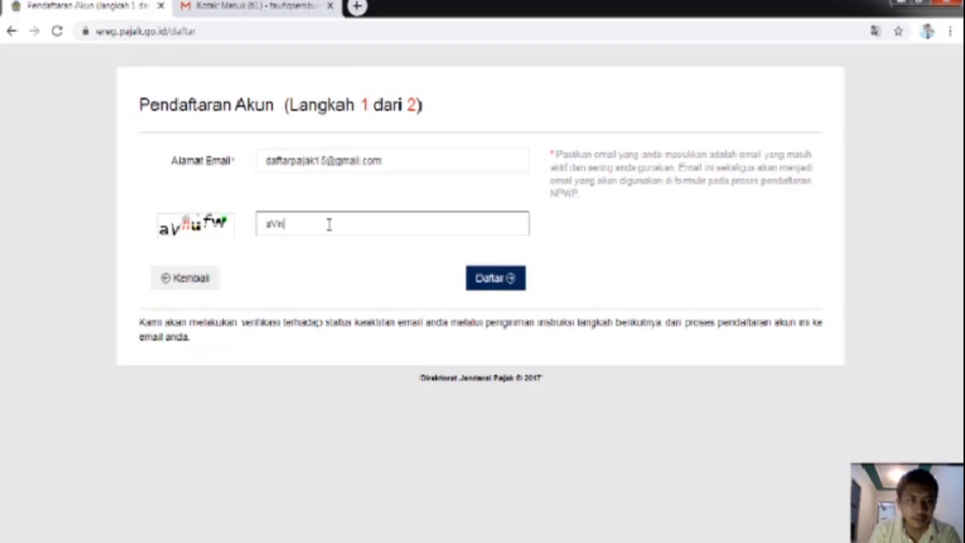
pyautogui.write('f')
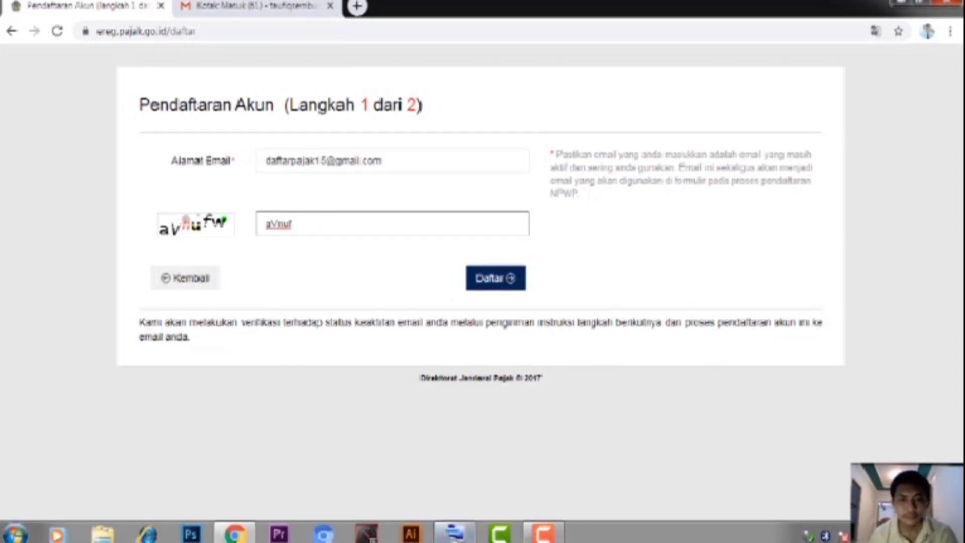
pyautogui.click(234, 533)
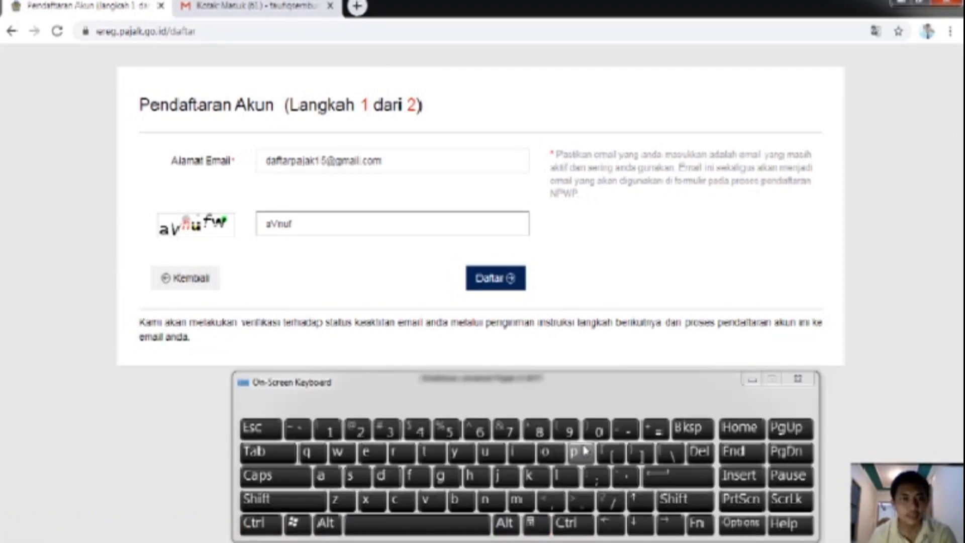
pyautogui.click(341, 455)
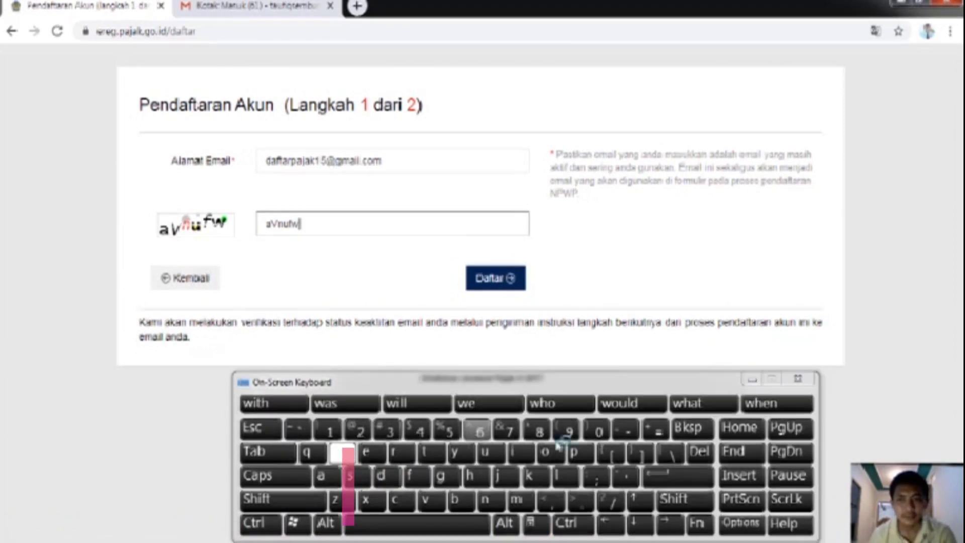
pyautogui.click(752, 380)
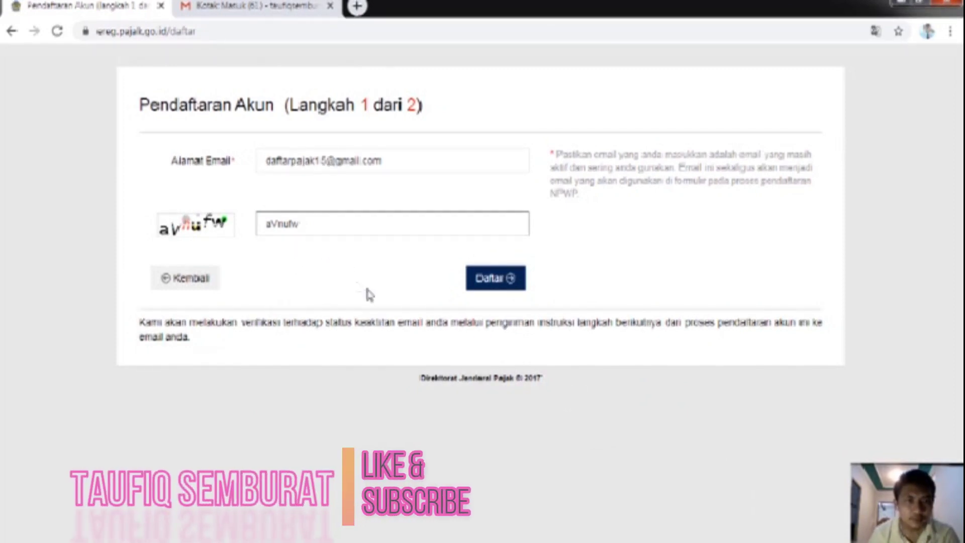
pyautogui.click(498, 278)
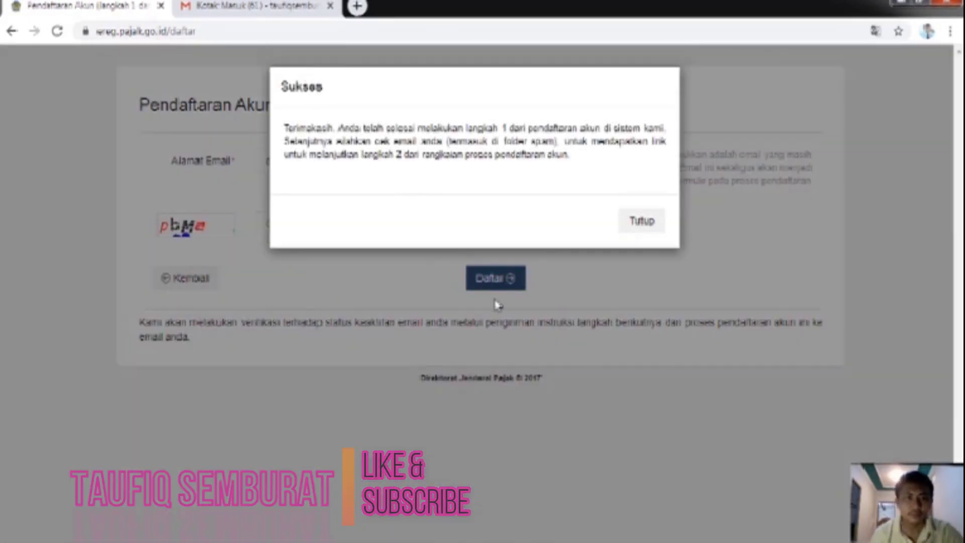
# Step: Close the Sukses message and reload the login page with '?error=1' removed from the address
pyautogui.click(641, 227)
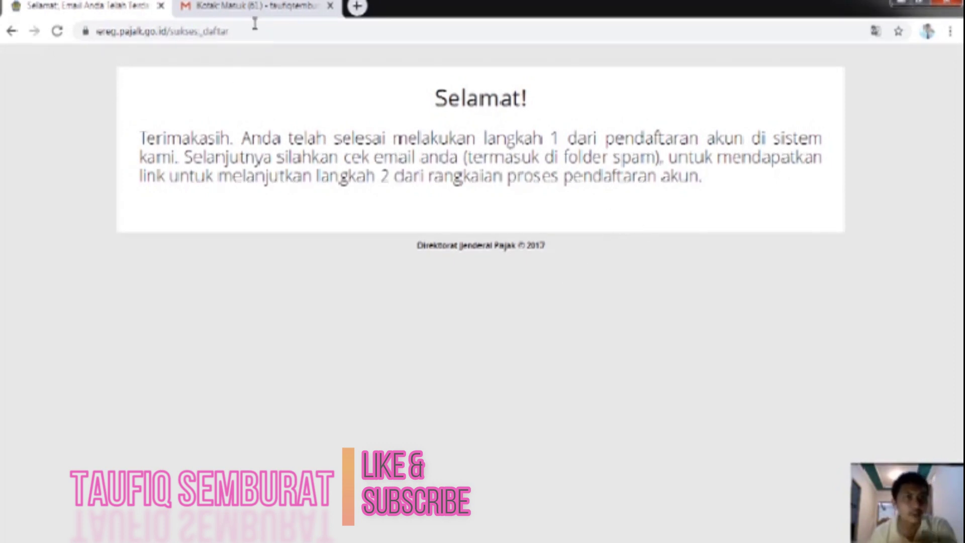
pyautogui.click(12, 31)
pyautogui.click(11, 31)
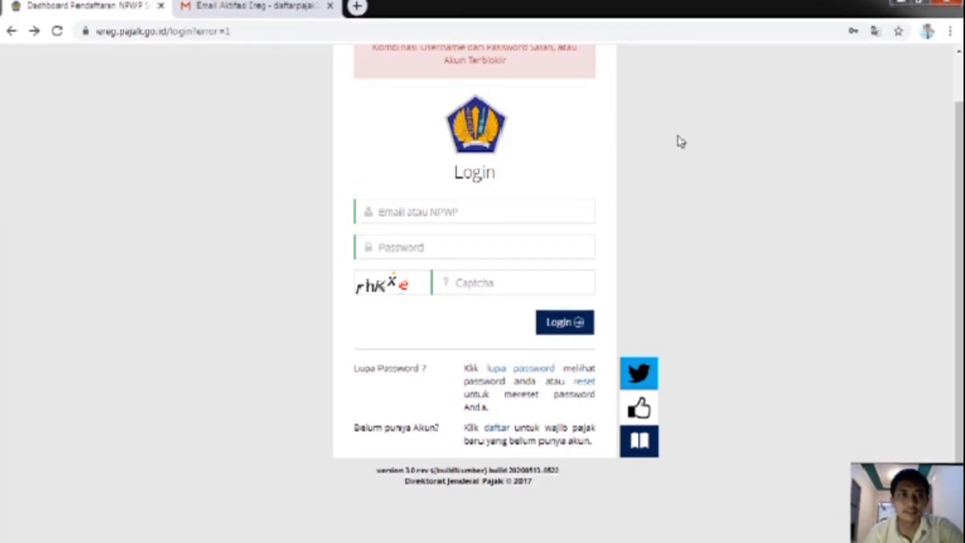
pyautogui.click(261, 31)
pyautogui.click(262, 31)
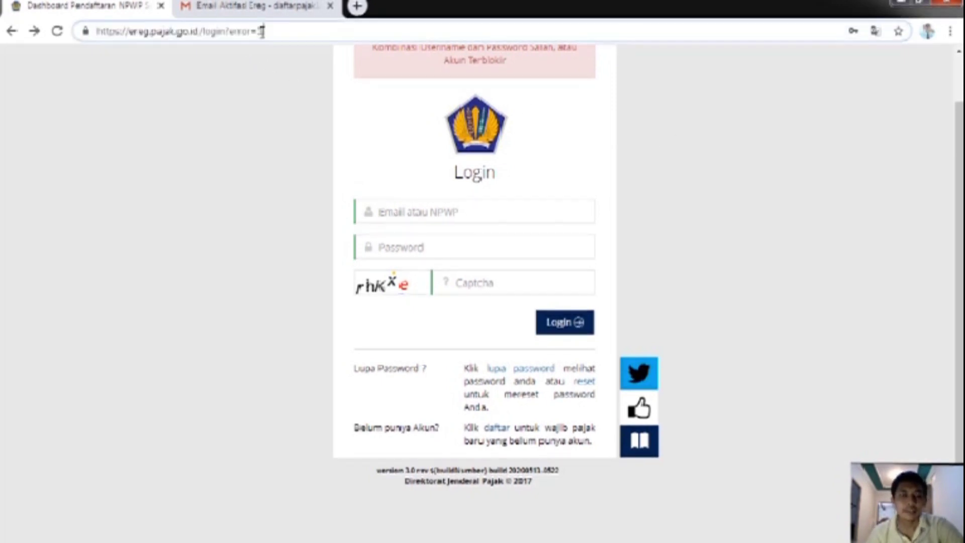
pyautogui.press('BackSpace')
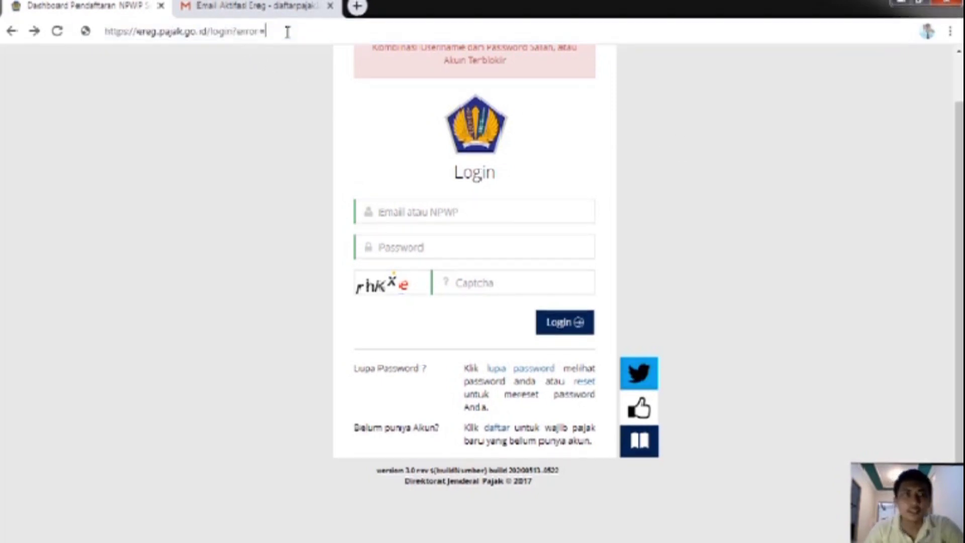
pyautogui.press('BackSpace')
pyautogui.press('BackSpace')
pyautogui.press('BackSpace')
pyautogui.press('BackSpace')
pyautogui.press('BackSpace')
pyautogui.press('BackSpace')
pyautogui.press('BackSpace')
pyautogui.press('Return')
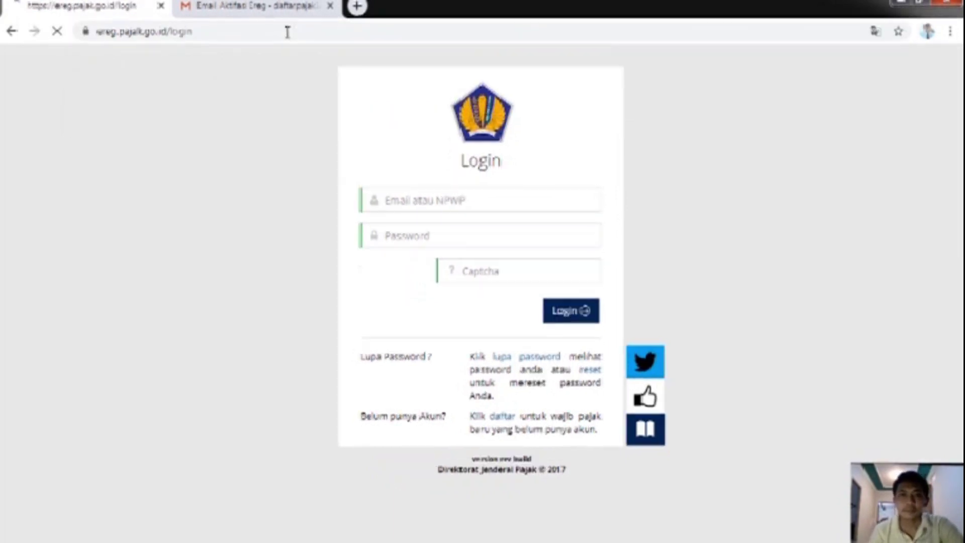
# Step: Follow the link verifikasi in Gmail's Email Aktifasi Ereg message
pyautogui.click(264, 14)
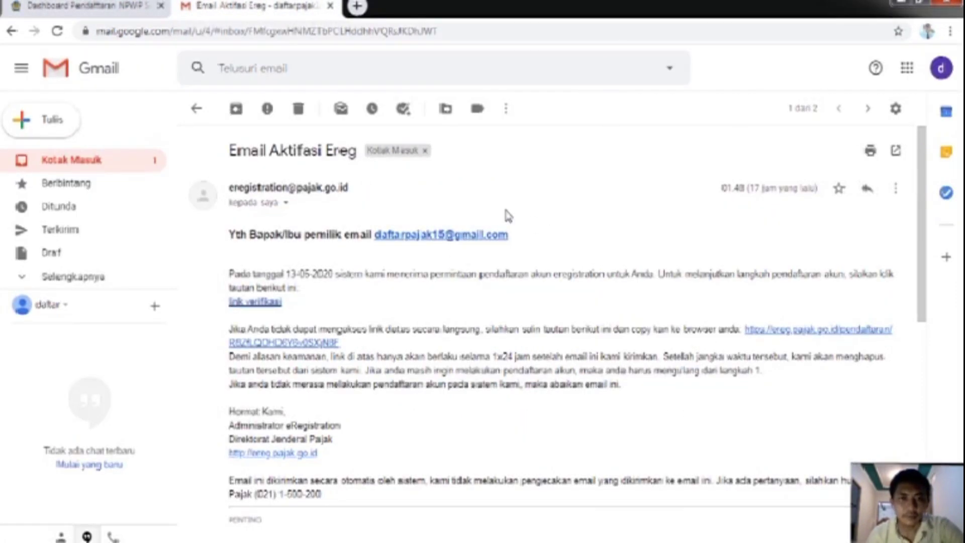
pyautogui.scroll(-3, 560, 224)
pyautogui.scroll(2, 562, 226)
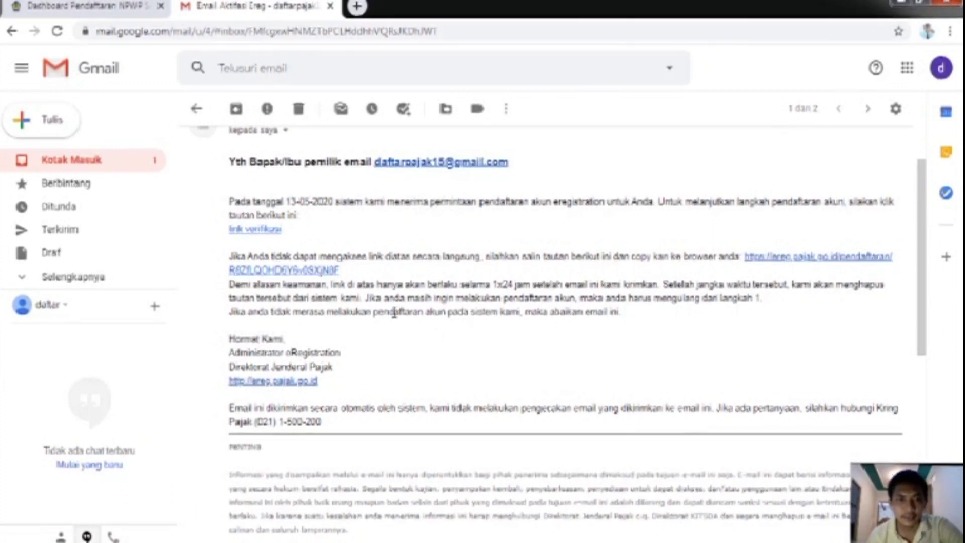
pyautogui.click(257, 230)
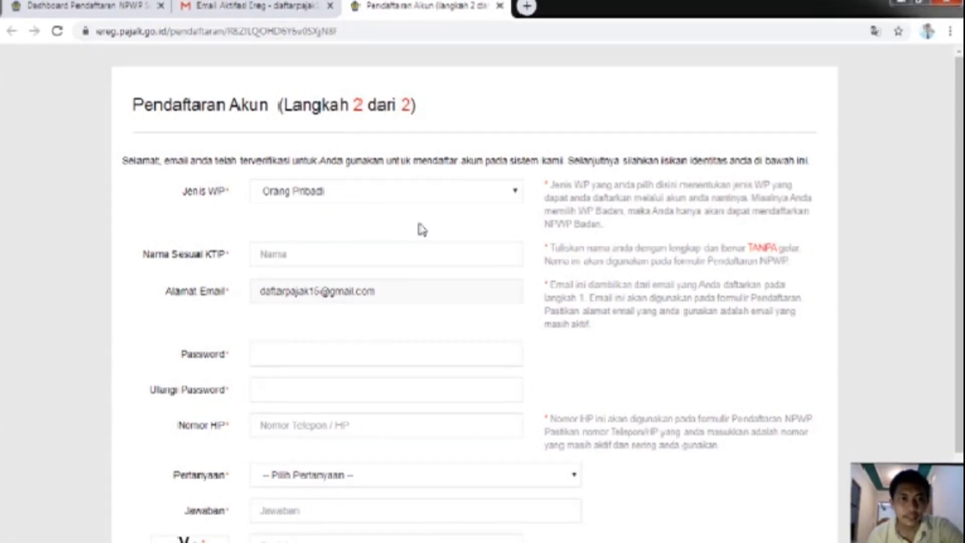
# Step: Enter the account holder's name as on the KTP and choose an account password
pyautogui.scroll(-2, 422, 230)
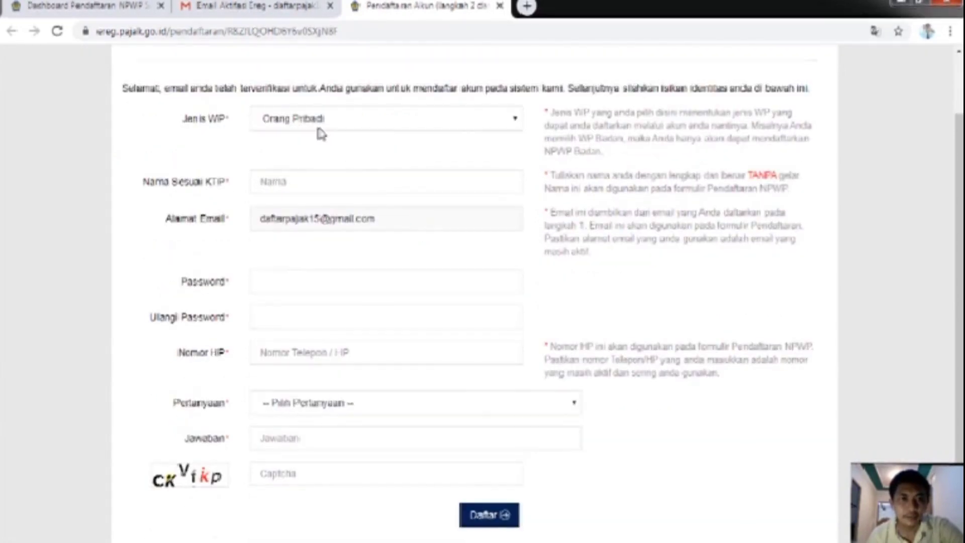
pyautogui.click(273, 182)
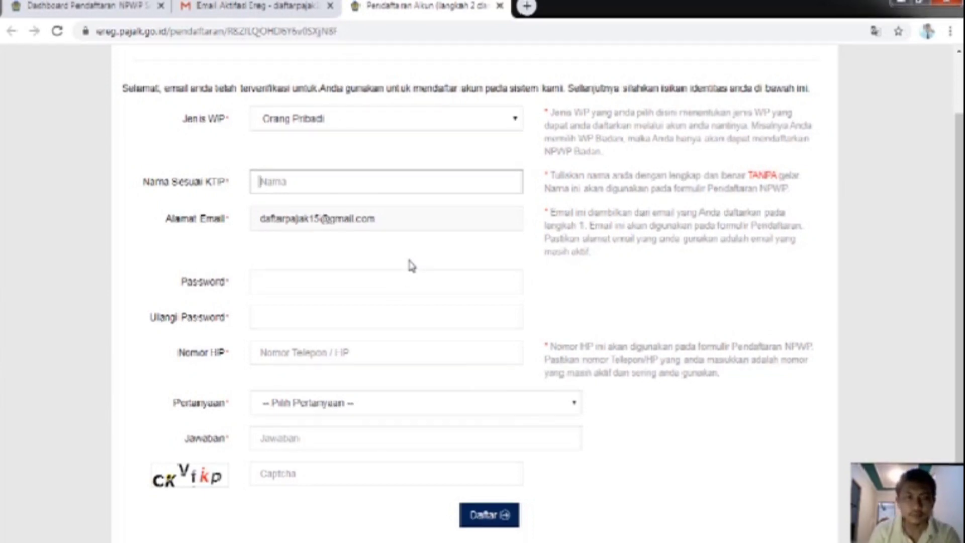
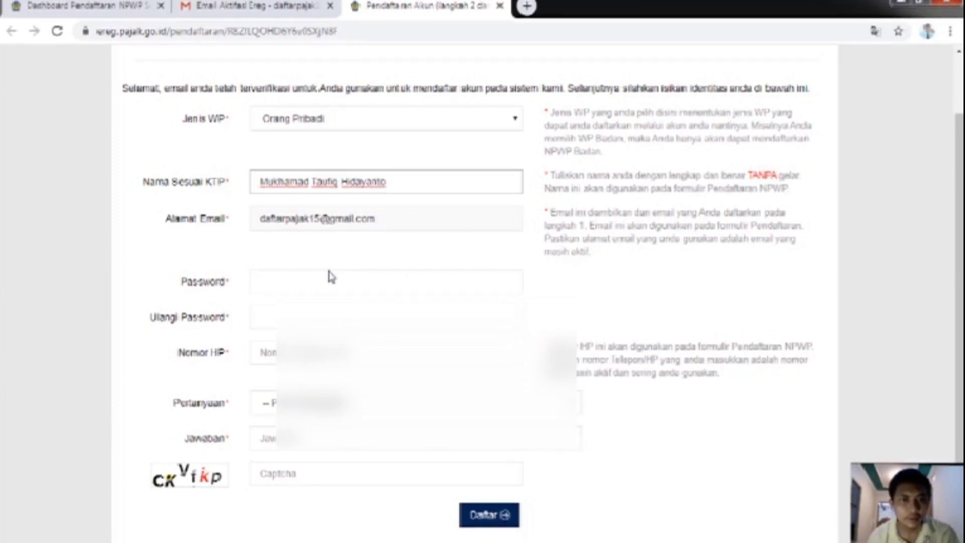
pyautogui.scroll(-1, 331, 277)
pyautogui.click(307, 252)
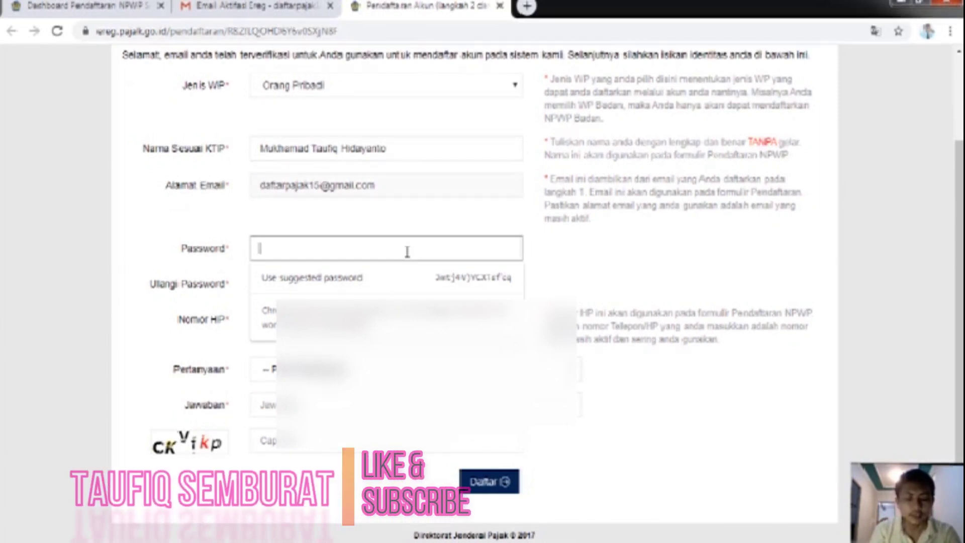
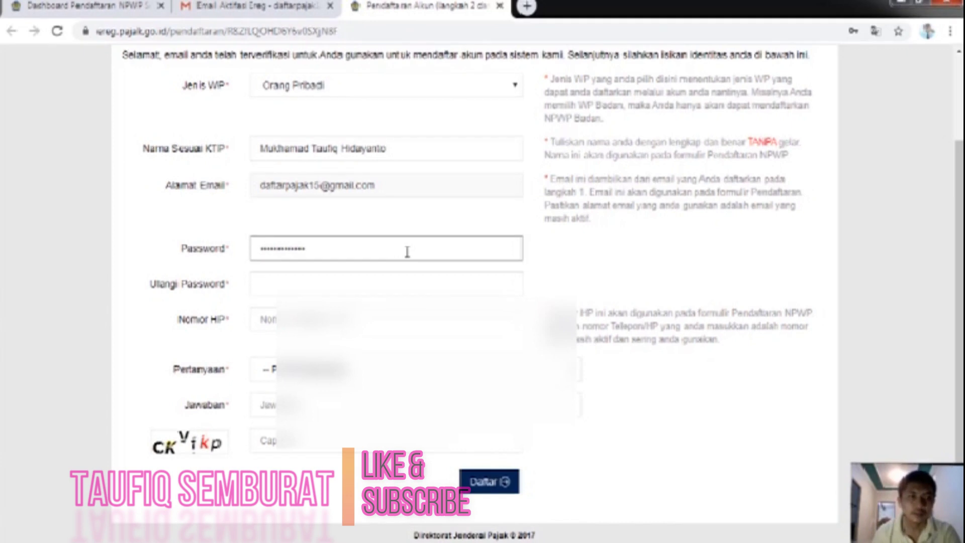
# Step: Re-enter the same password in Ulangi Password and begin the Nomor HP entry
pyautogui.moveTo(377, 258); pyautogui.dragTo(244, 252)
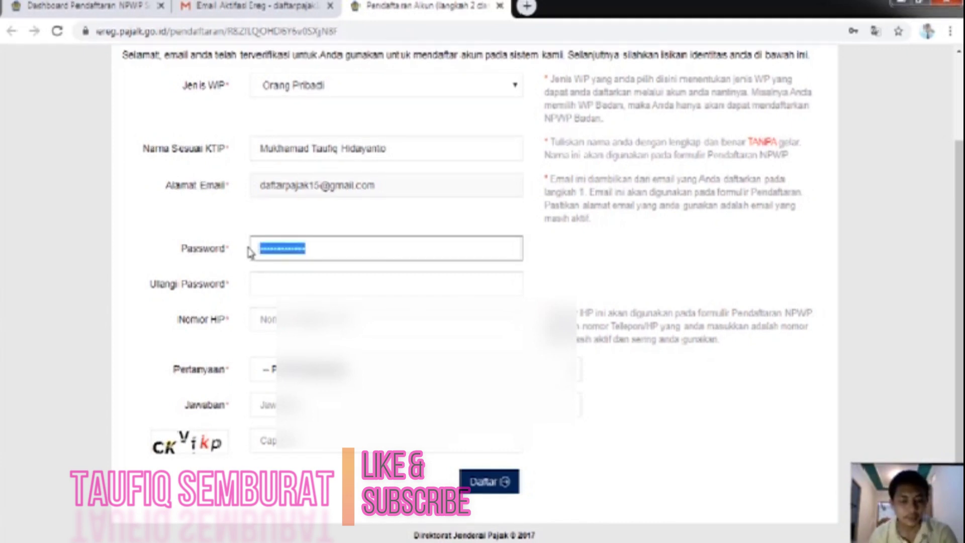
pyautogui.click(296, 286)
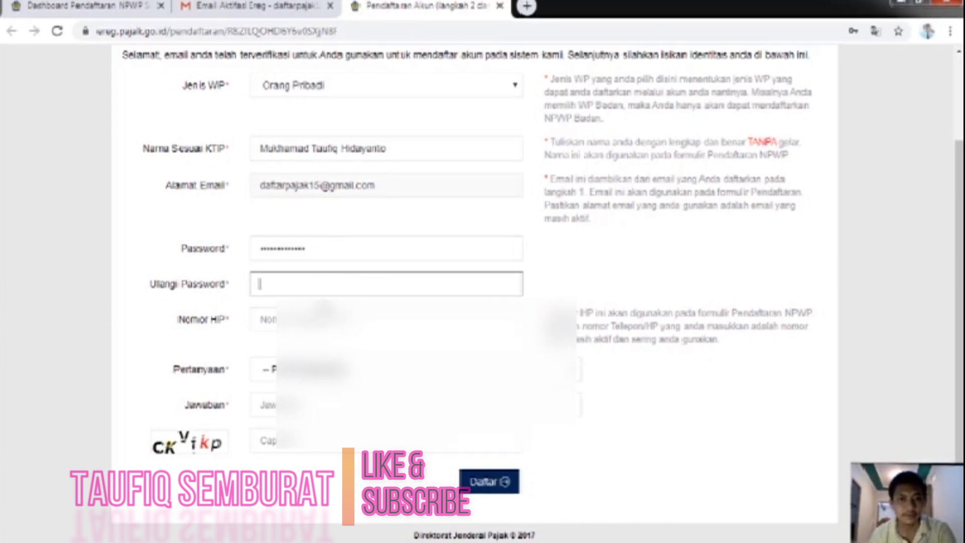
pyautogui.doubleClick(303, 248)
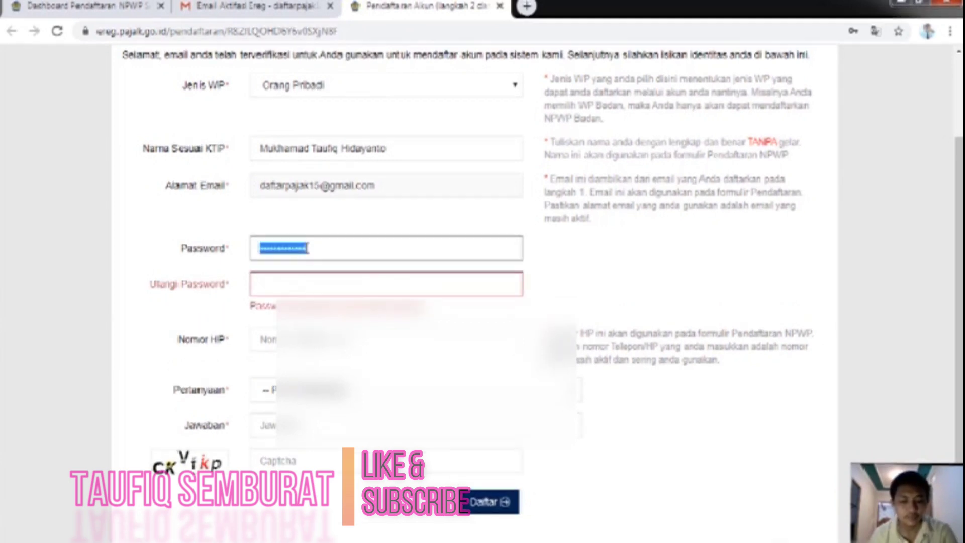
pyautogui.click(312, 277)
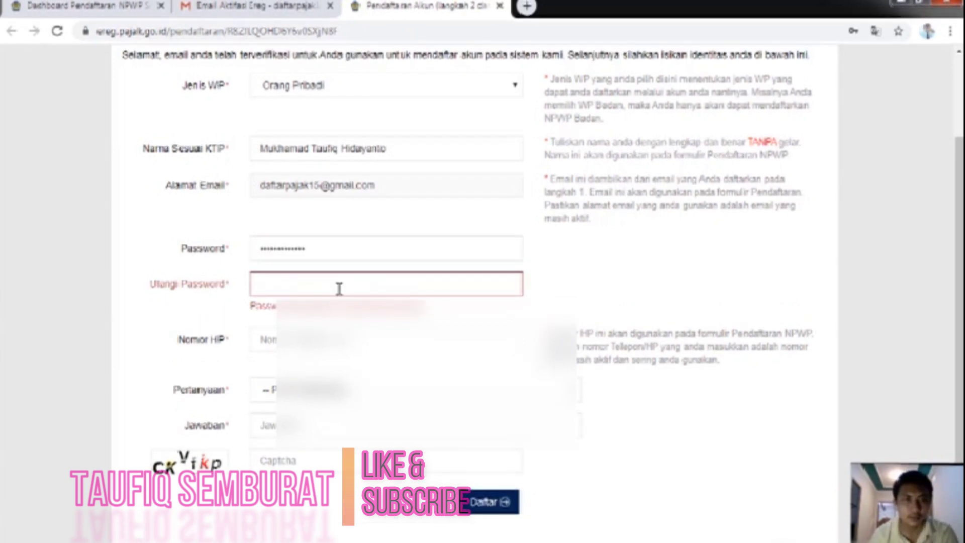
pyautogui.write('••••••')
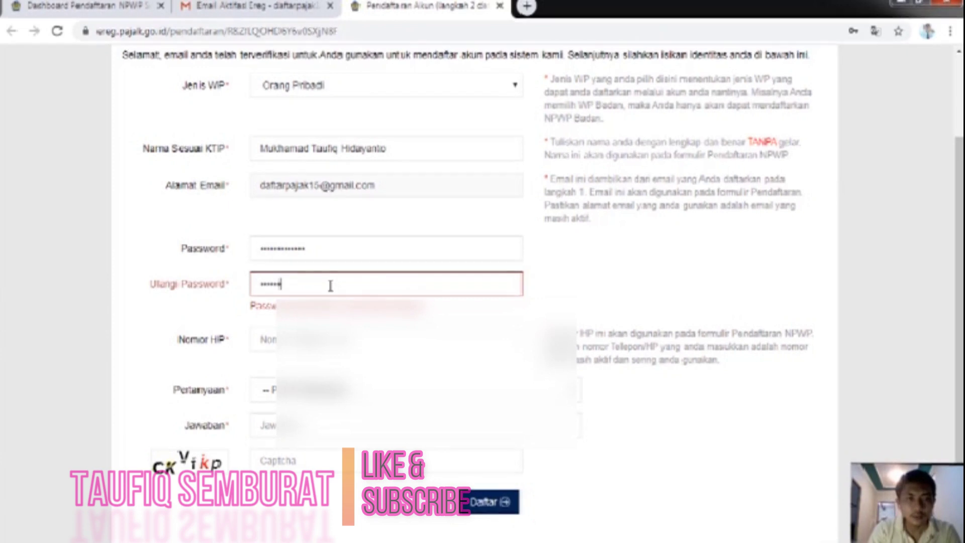
pyautogui.write('••••••••')
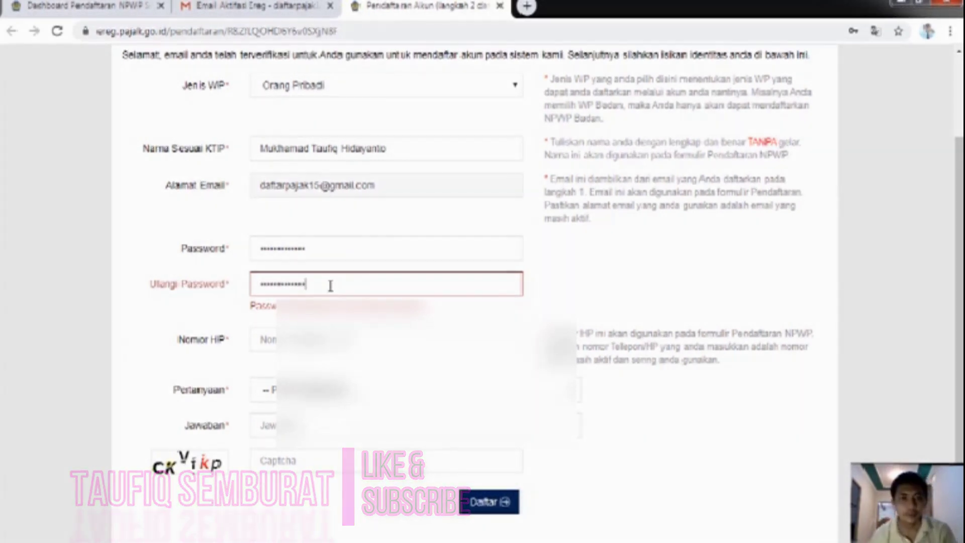
pyautogui.click(378, 345)
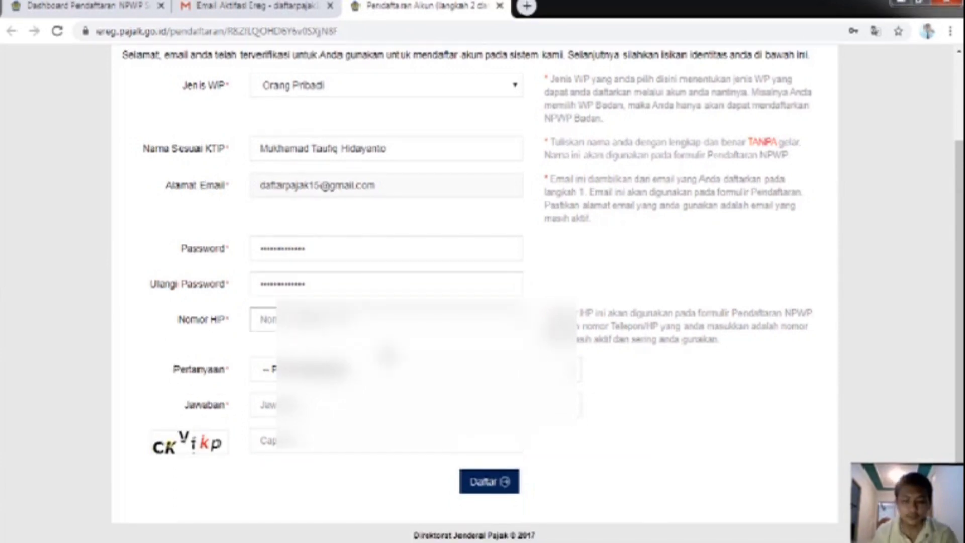
pyautogui.write('081')
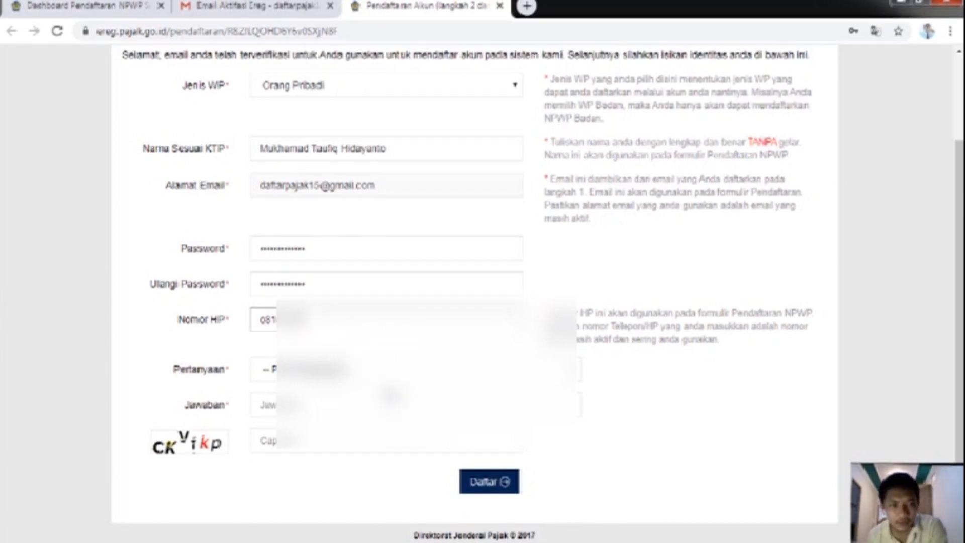
# Step: Type the phone number into Nomor HP using the On-Screen Keyboard
pyautogui.moveTo(484, 540)
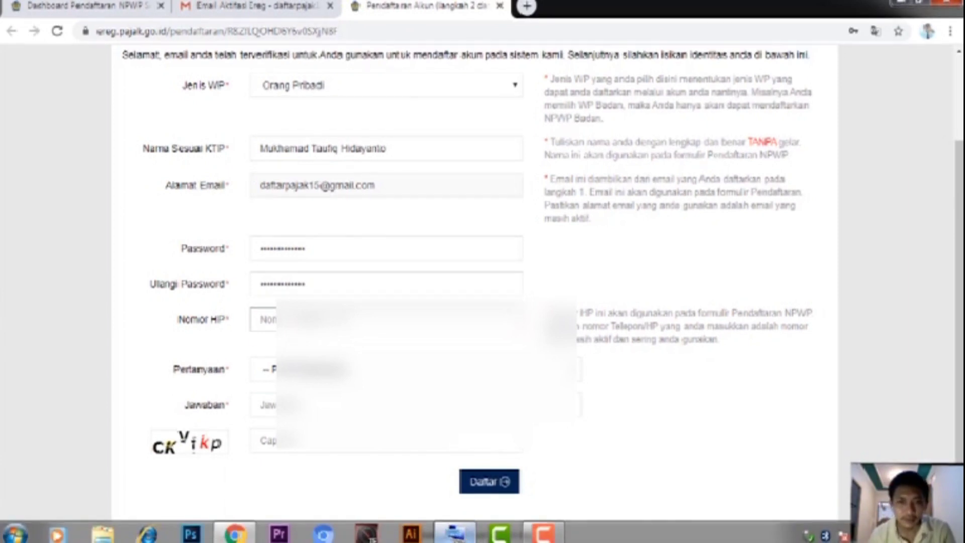
pyautogui.click(454, 533)
pyautogui.click(597, 429)
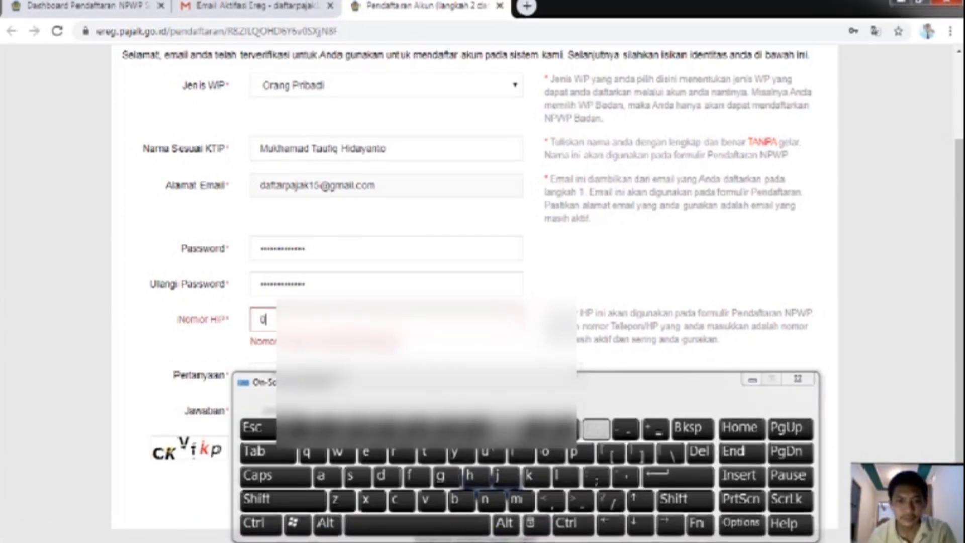
pyautogui.click(537, 429)
pyautogui.click(328, 429)
pyautogui.click(388, 429)
pyautogui.click(449, 429)
pyautogui.click(508, 429)
pyautogui.click(537, 428)
pyautogui.click(567, 429)
pyautogui.click(360, 429)
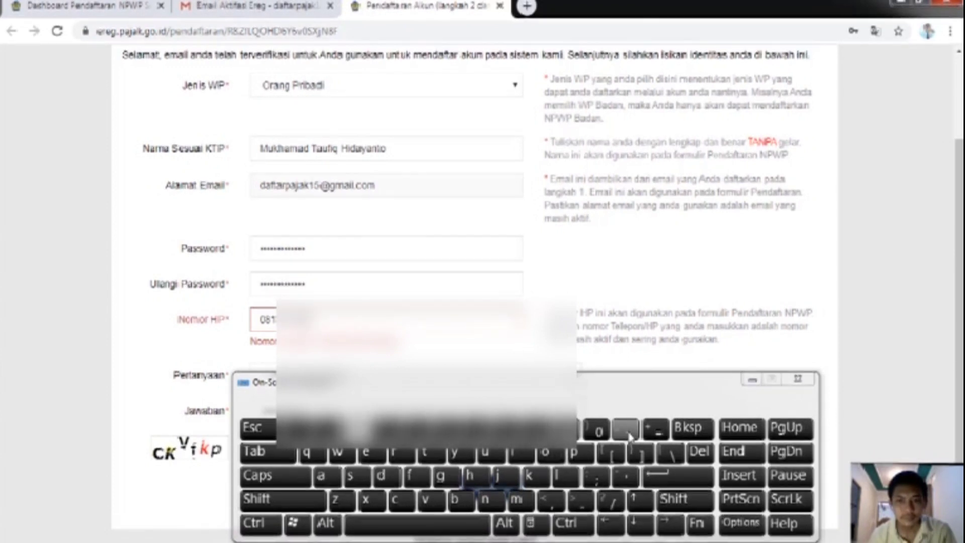
pyautogui.click(597, 430)
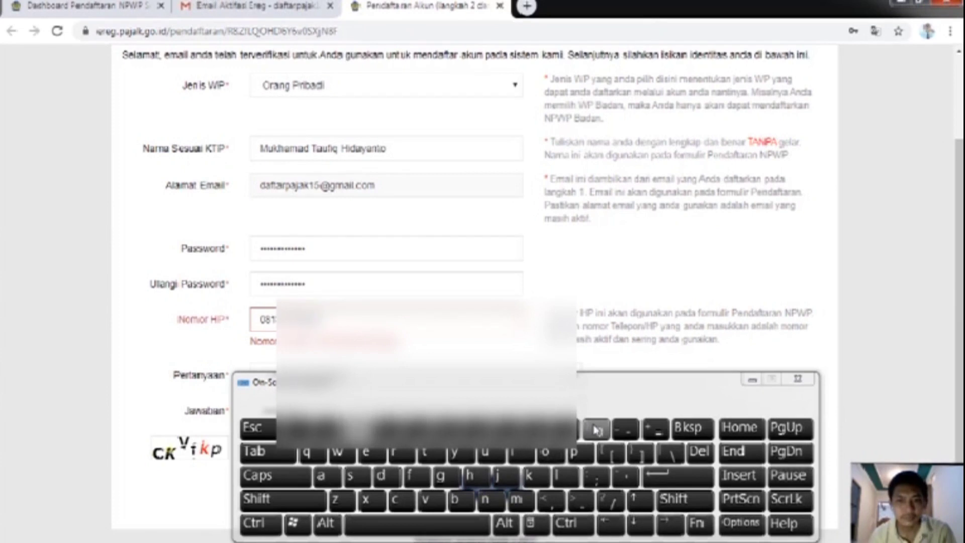
pyautogui.click(753, 379)
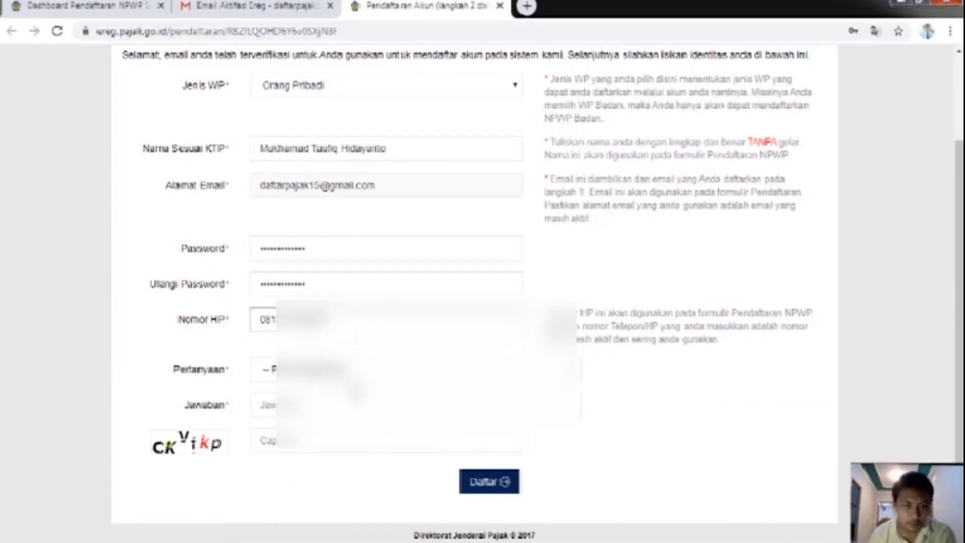
# Step: Choose the 'Apa nama SD Anda ?' question, enter the answer and captcha, and submit
pyautogui.click(579, 378)
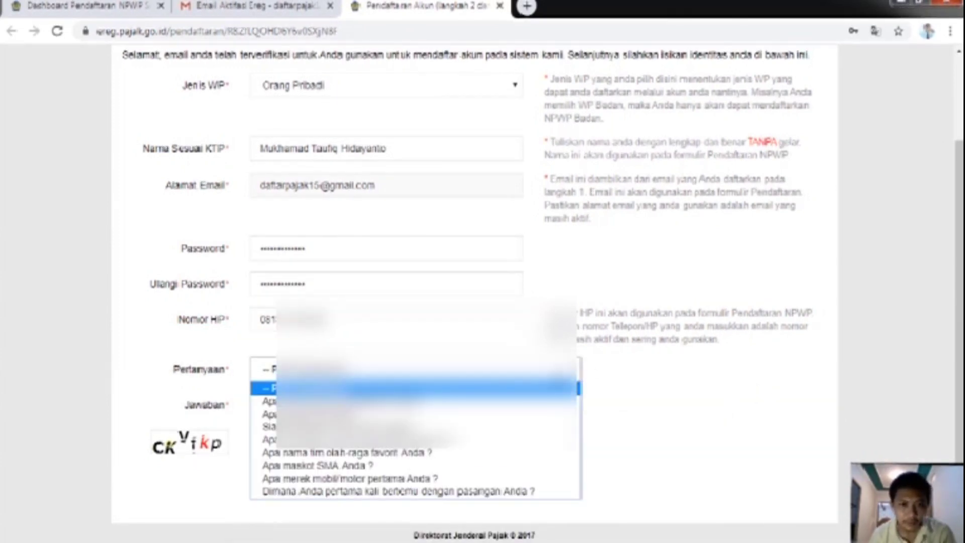
pyautogui.click(352, 412)
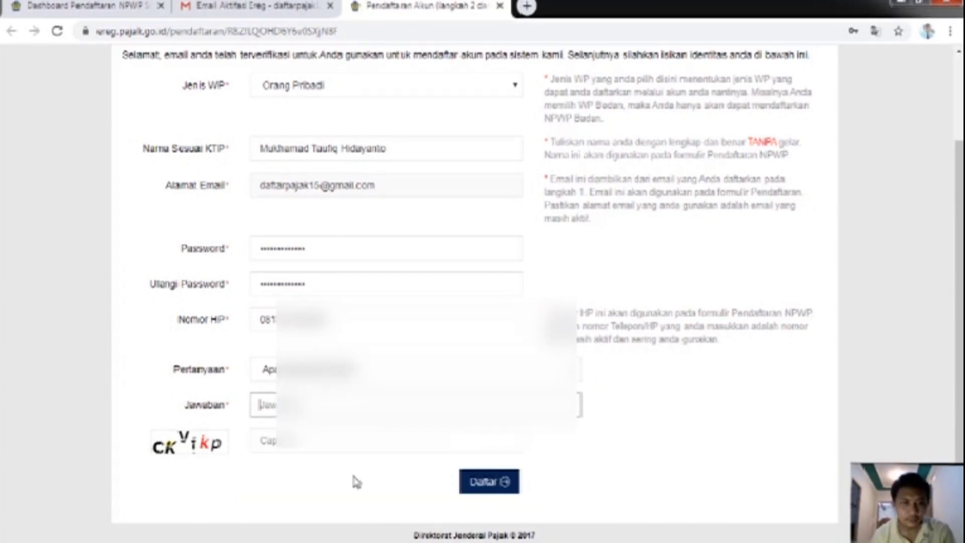
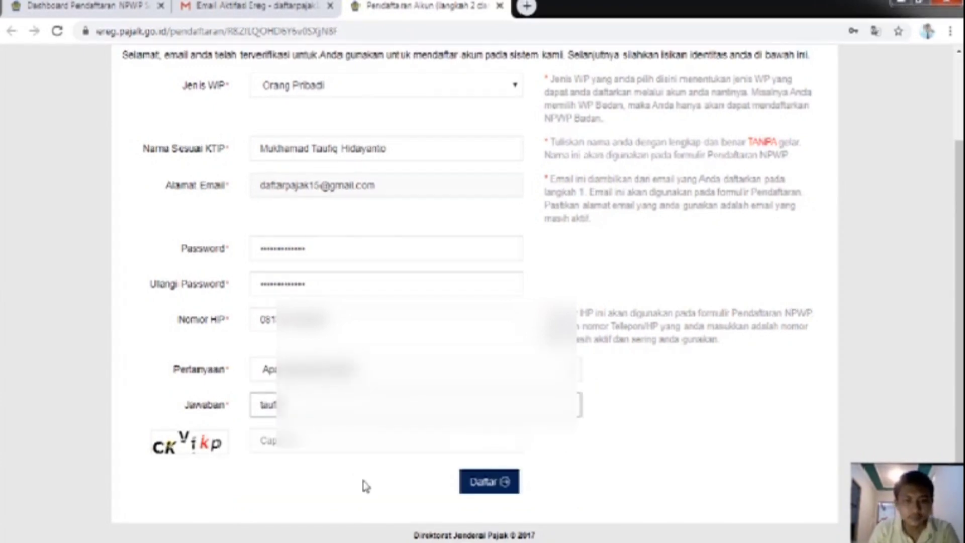
pyautogui.click(259, 440)
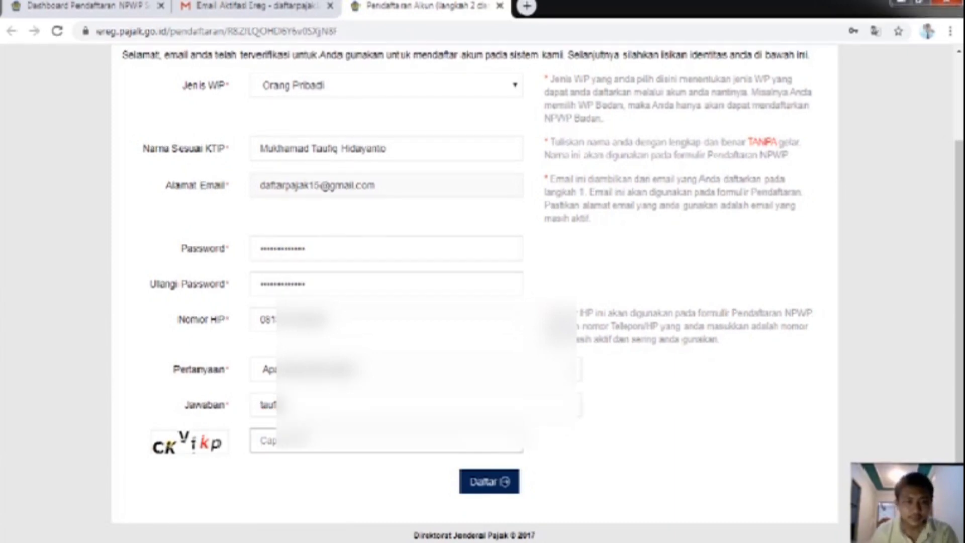
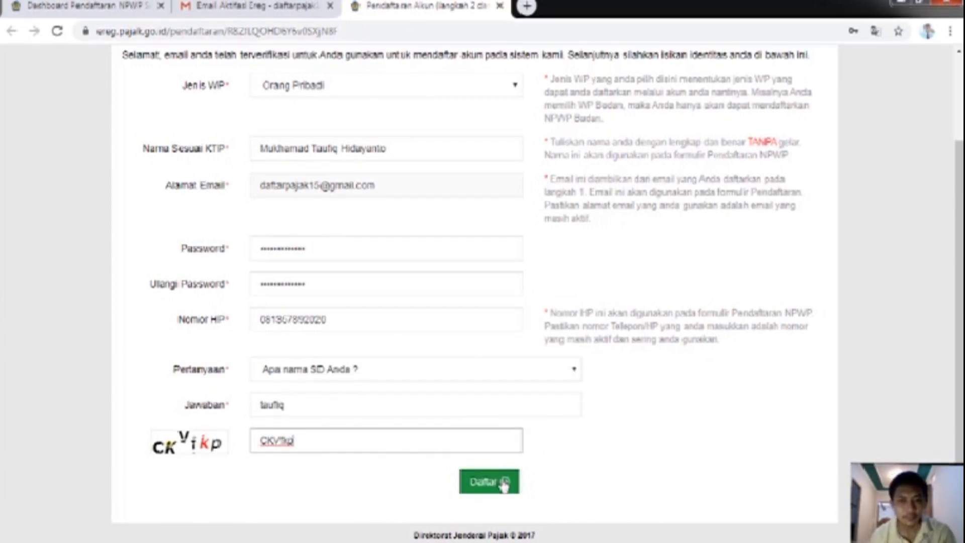
pyautogui.click(504, 484)
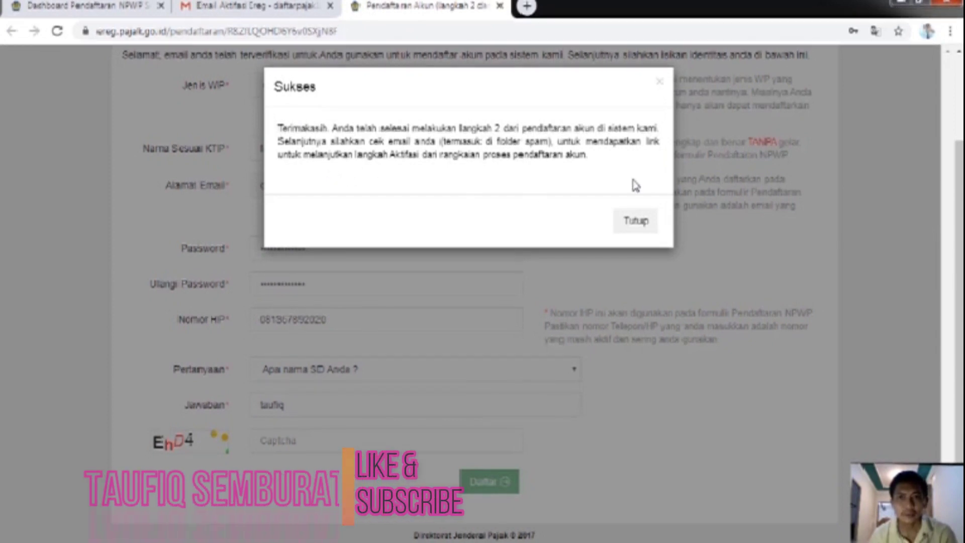
# Step: Close the Sukses dialog and return to the Gmail Email Aktifasi Ereg tab
pyautogui.click(637, 224)
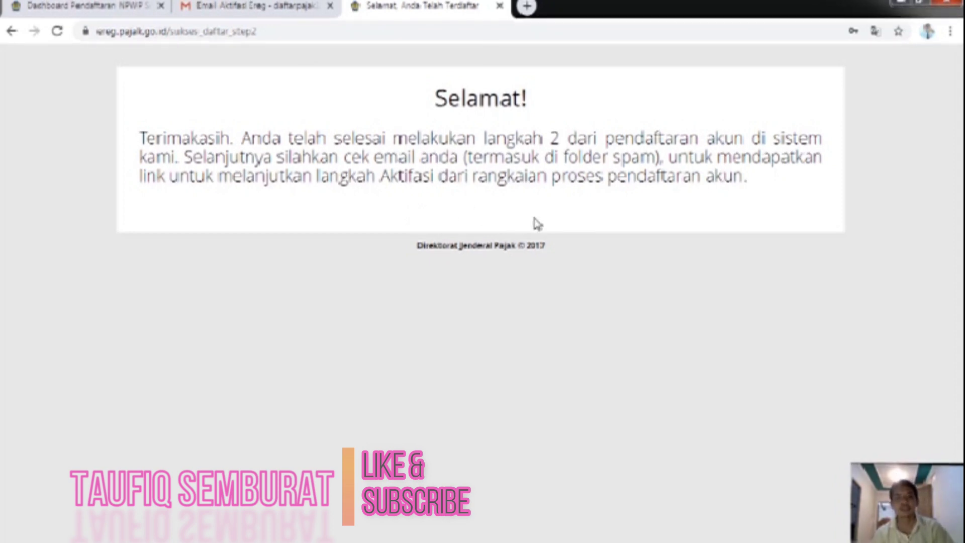
pyautogui.click(253, 6)
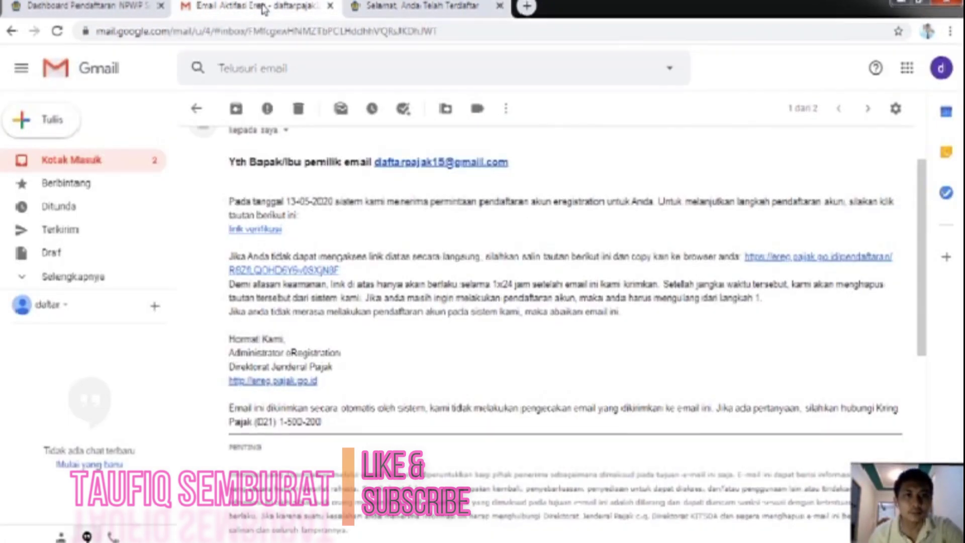
# Step: Open the Email Aktifasi Akun message from the inbox and follow its link aktivasi
pyautogui.click(93, 160)
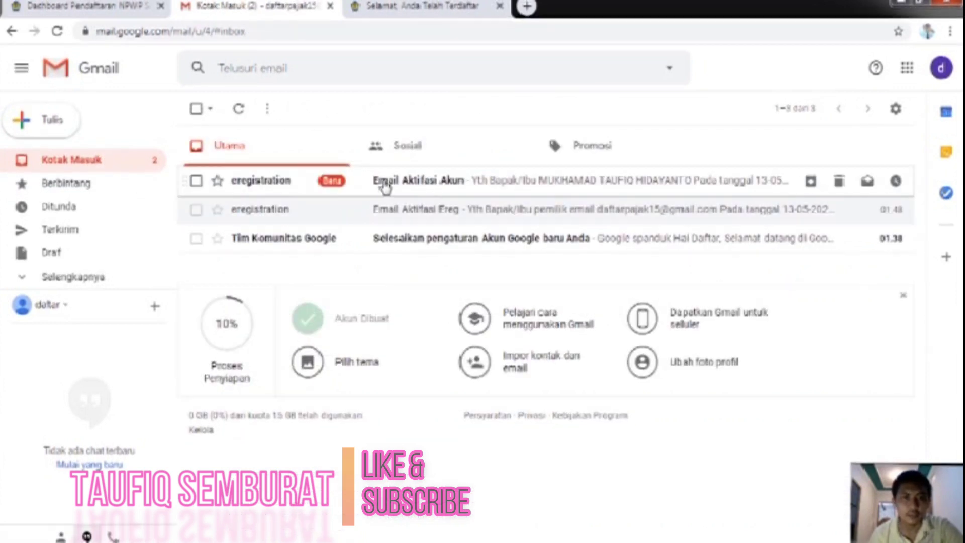
pyautogui.click(410, 188)
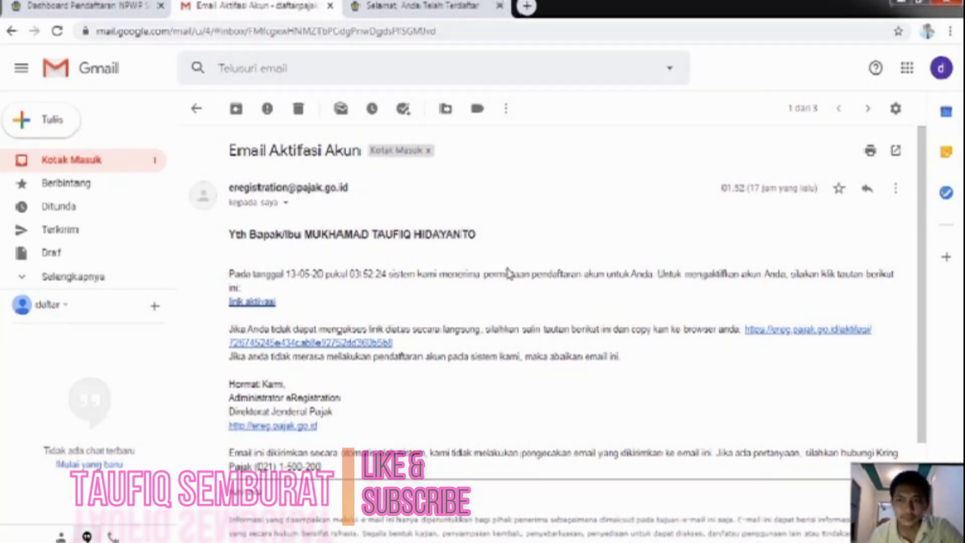
pyautogui.scroll(-3, 593, 284)
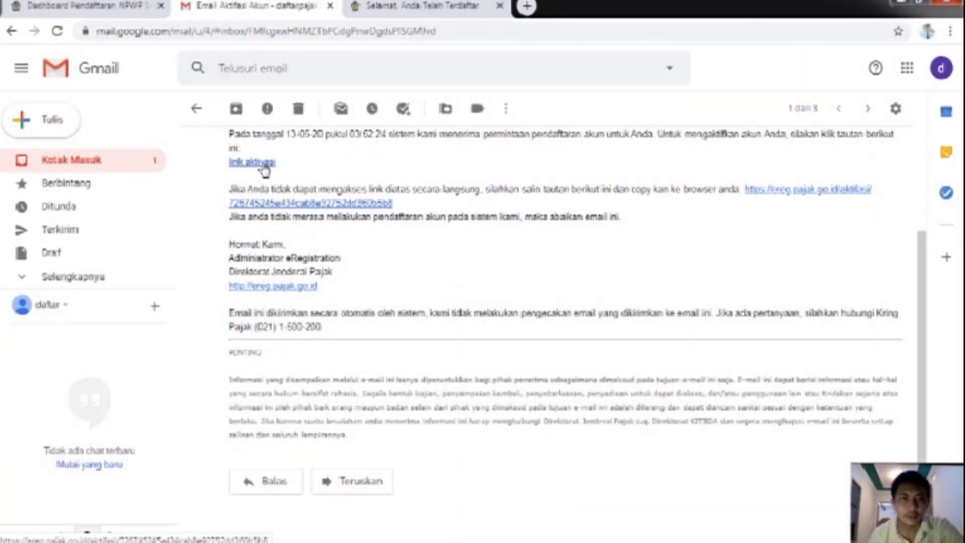
pyautogui.click(263, 165)
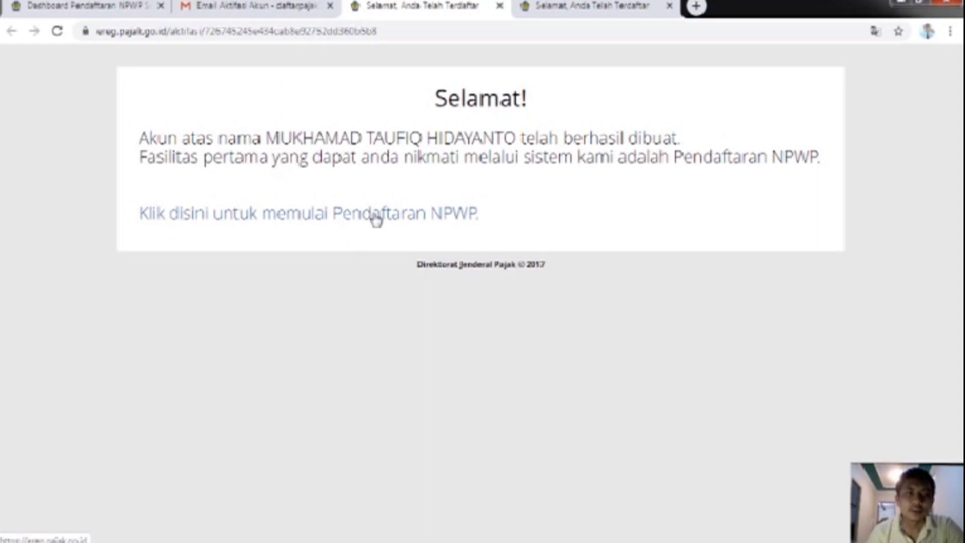
# Step: Start NPWP registration and enter the registered e-mail address on the login form
pyautogui.click(328, 214)
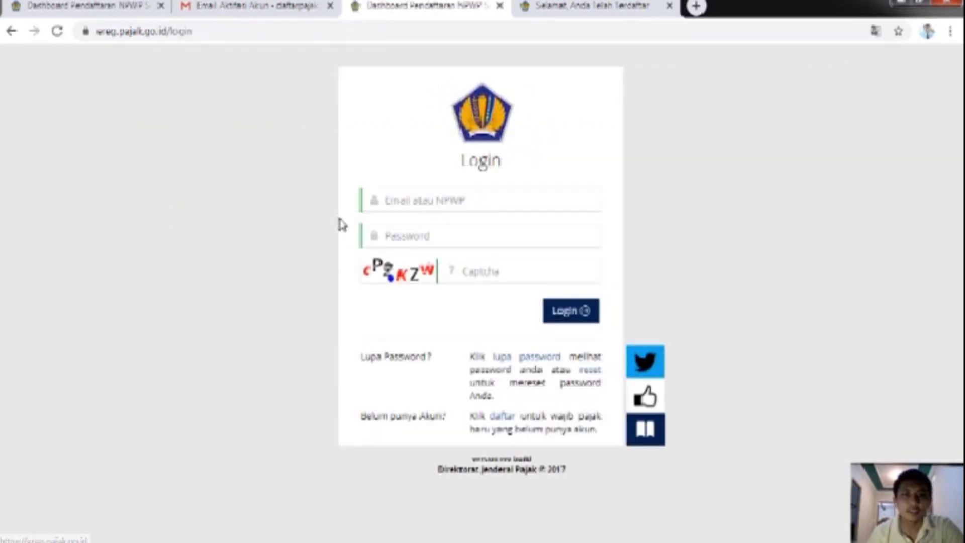
pyautogui.click(416, 201)
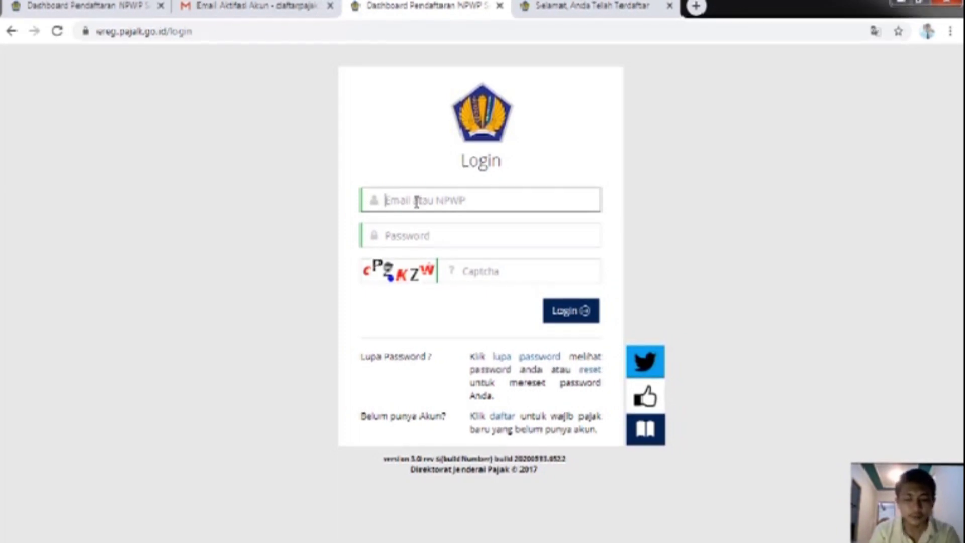
pyautogui.write('d')
pyautogui.press('BackSpace')
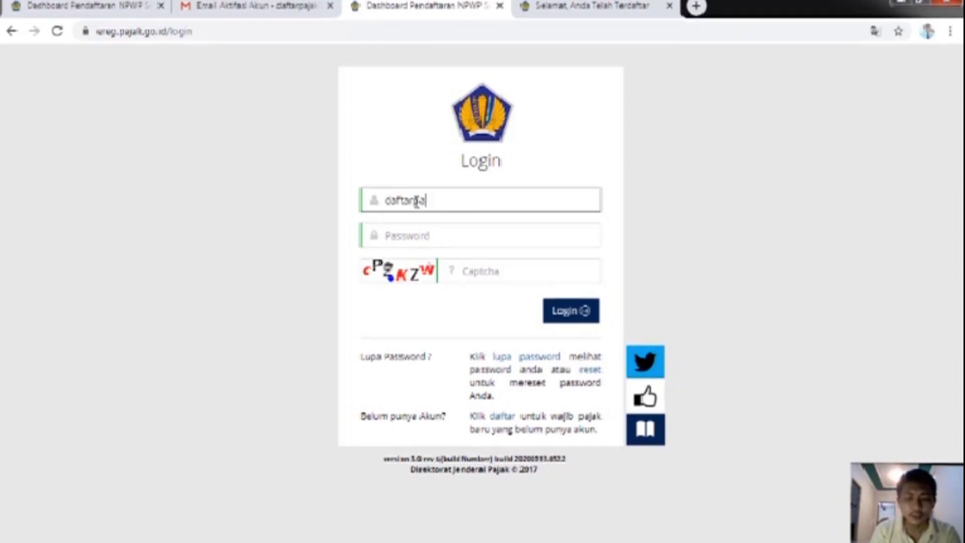
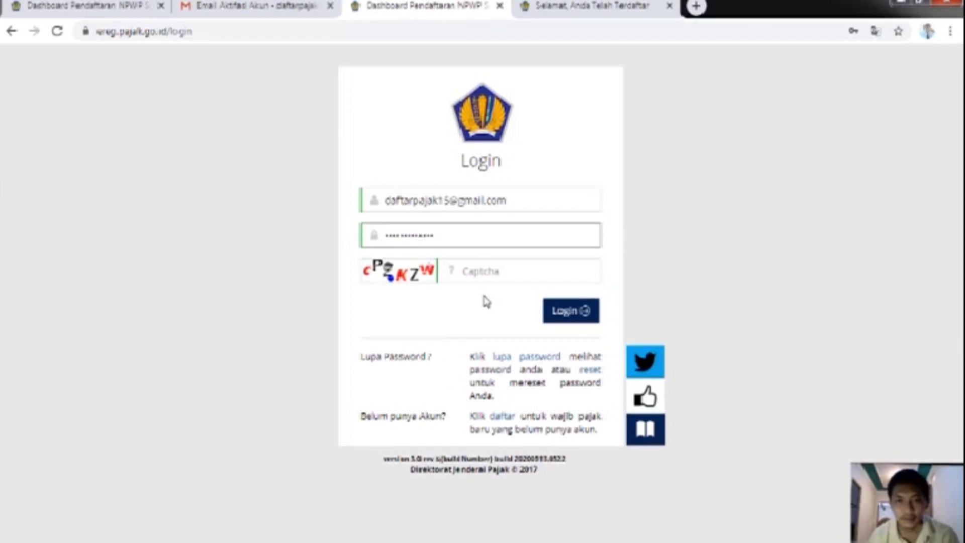
# Step: Fill in the captcha code, adding the final letter with the On-Screen Keyboard
pyautogui.press('Tab')
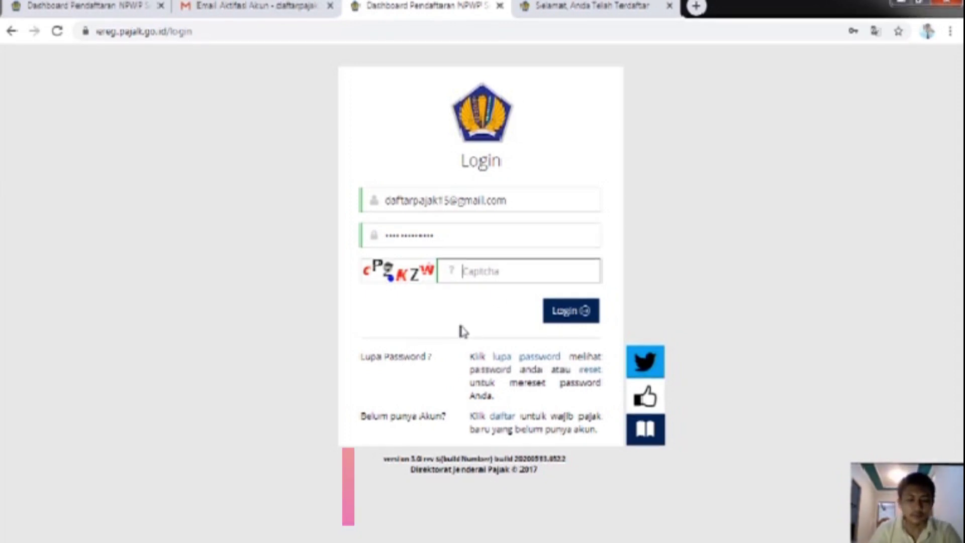
pyautogui.write('c')
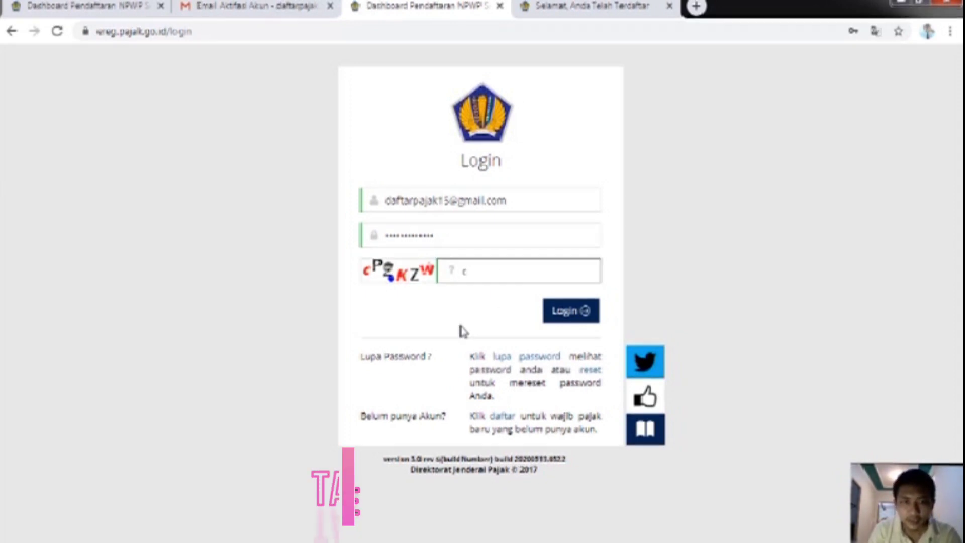
pyautogui.write('PZ')
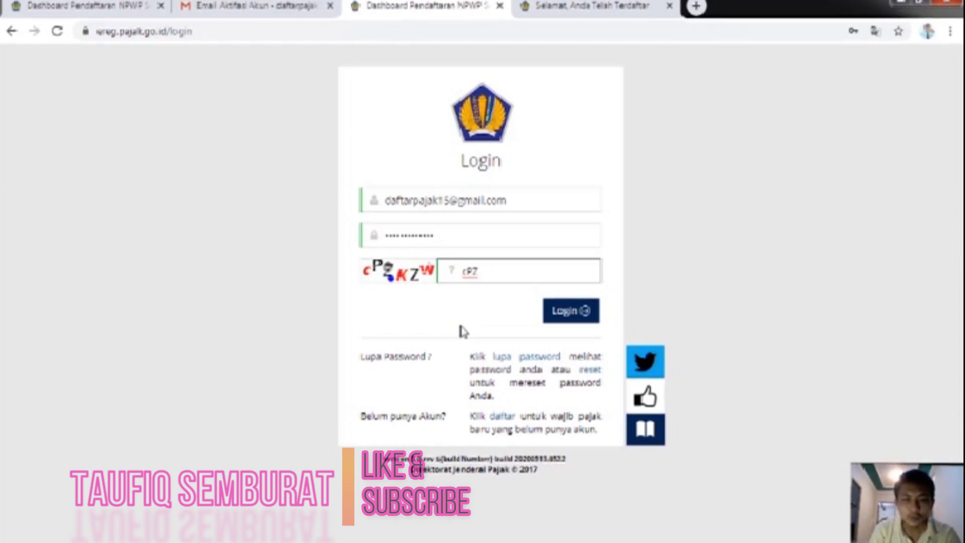
pyautogui.write('K')
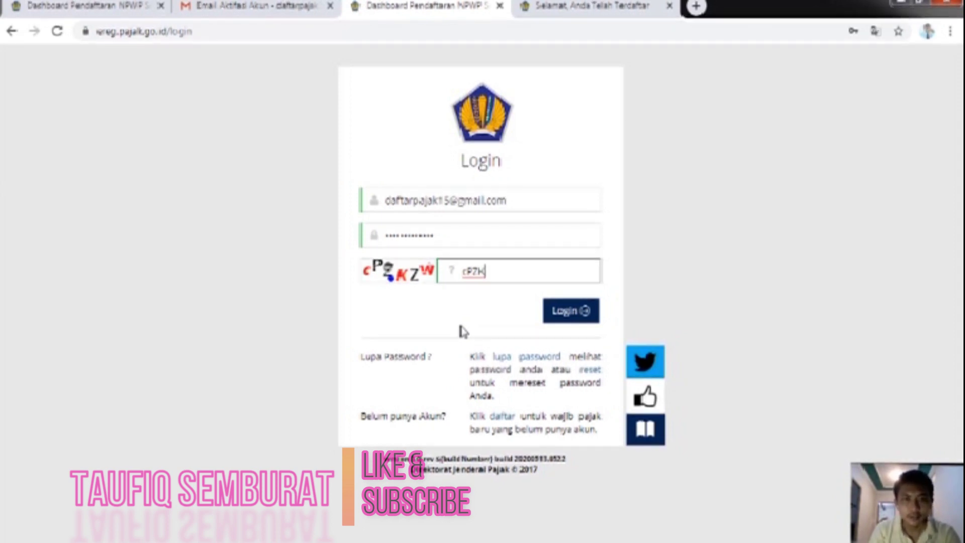
pyautogui.write('Z')
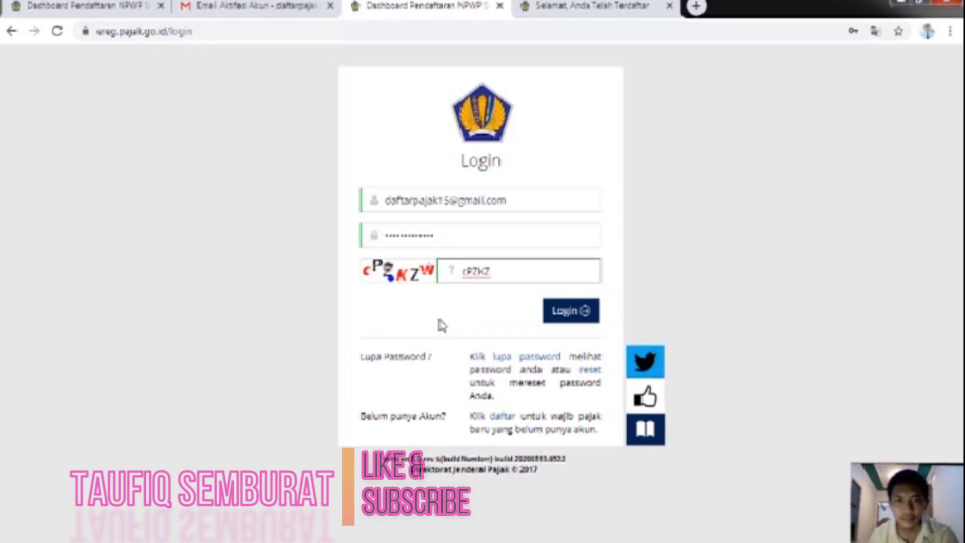
pyautogui.moveTo(547, 542)
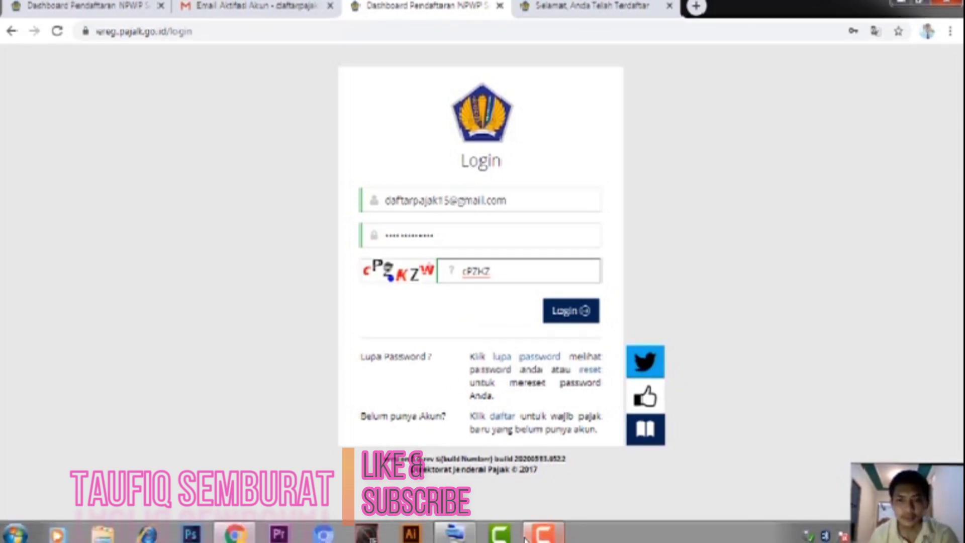
pyautogui.click(454, 534)
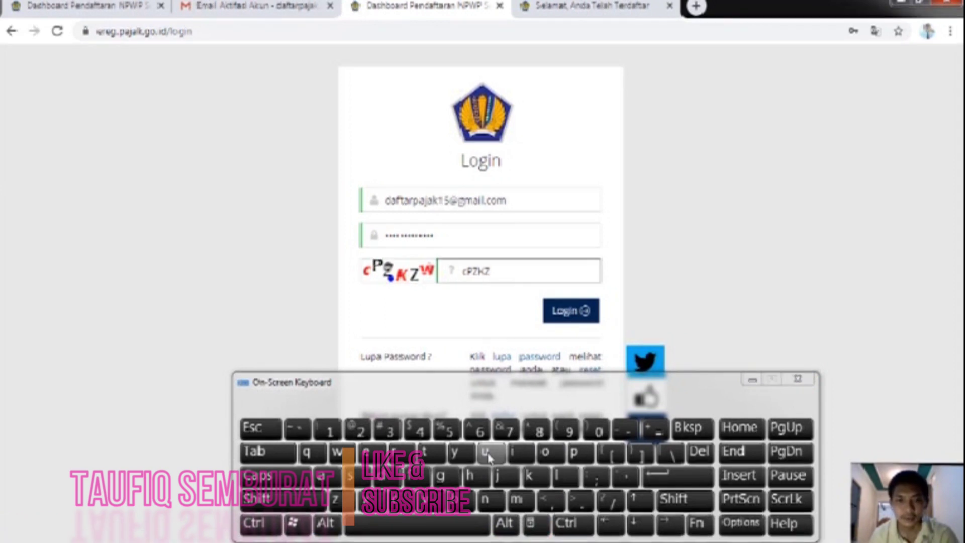
pyautogui.write('W')
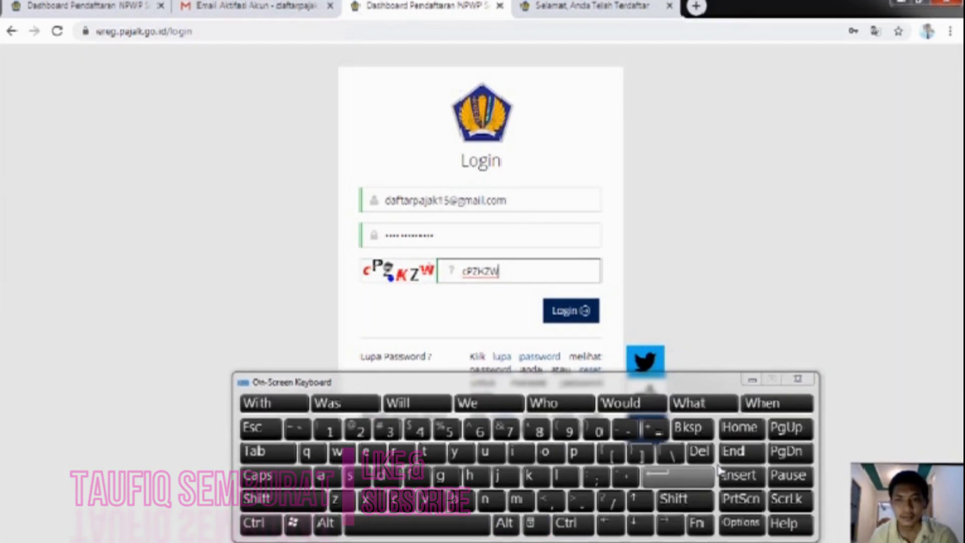
pyautogui.click(800, 380)
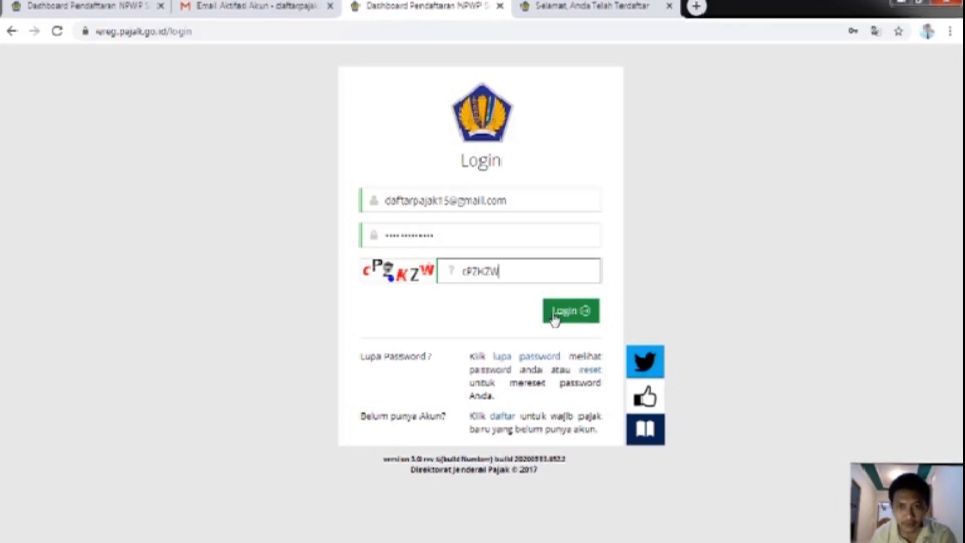
# Step: Log in, dismiss the save-password popup and account menu, and review the Formulir Registrasi Data WP
pyautogui.click(571, 312)
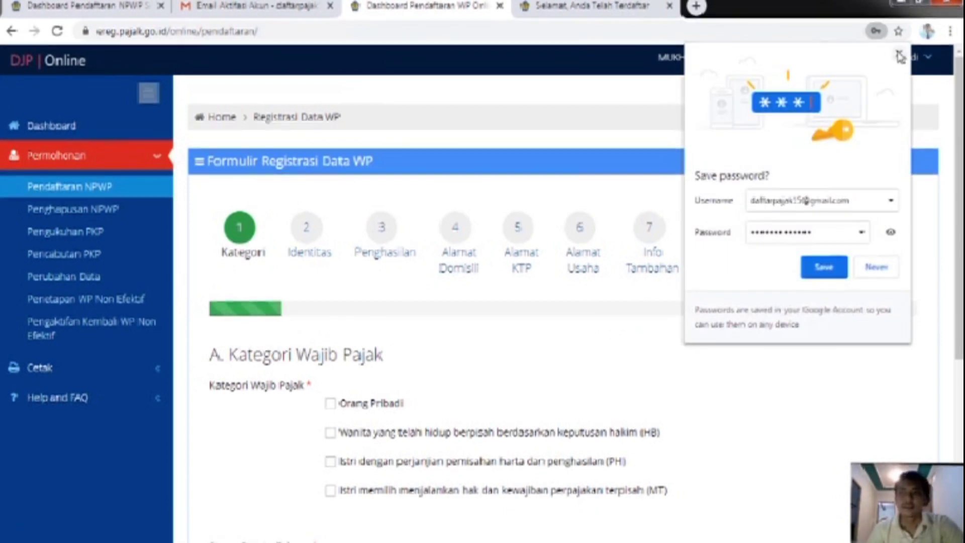
pyautogui.click(795, 57)
pyautogui.click(797, 183)
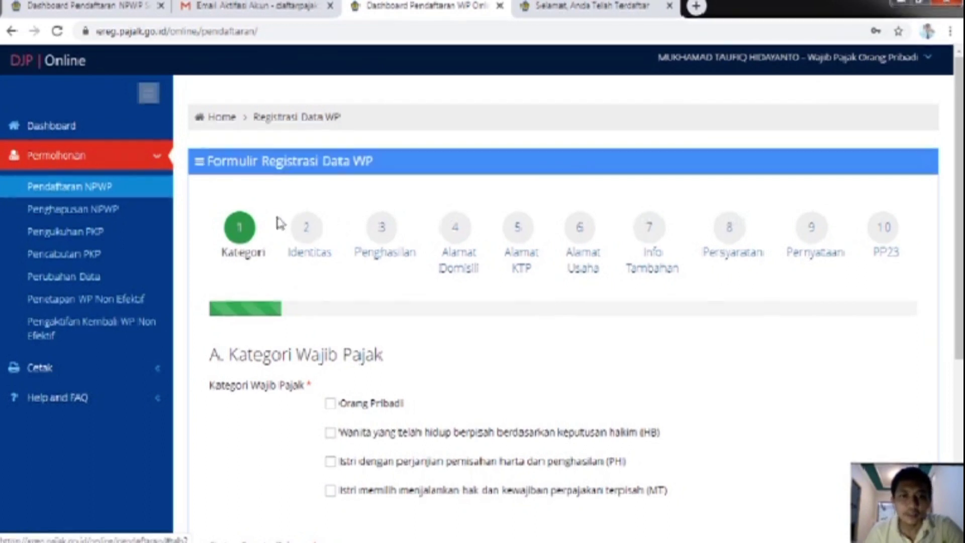
pyautogui.scroll(-1, 293, 217)
pyautogui.scroll(-1, 293, 208)
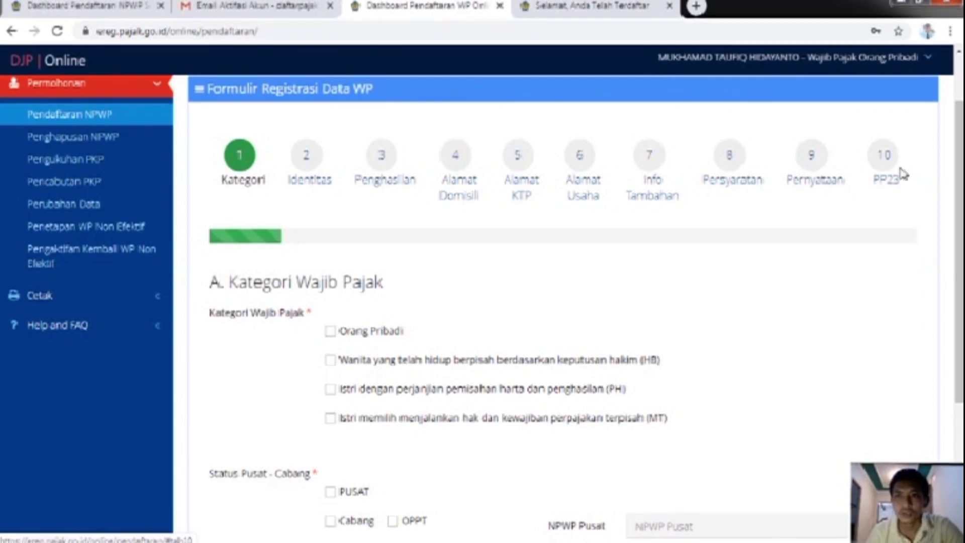
pyautogui.scroll(-3, 823, 212)
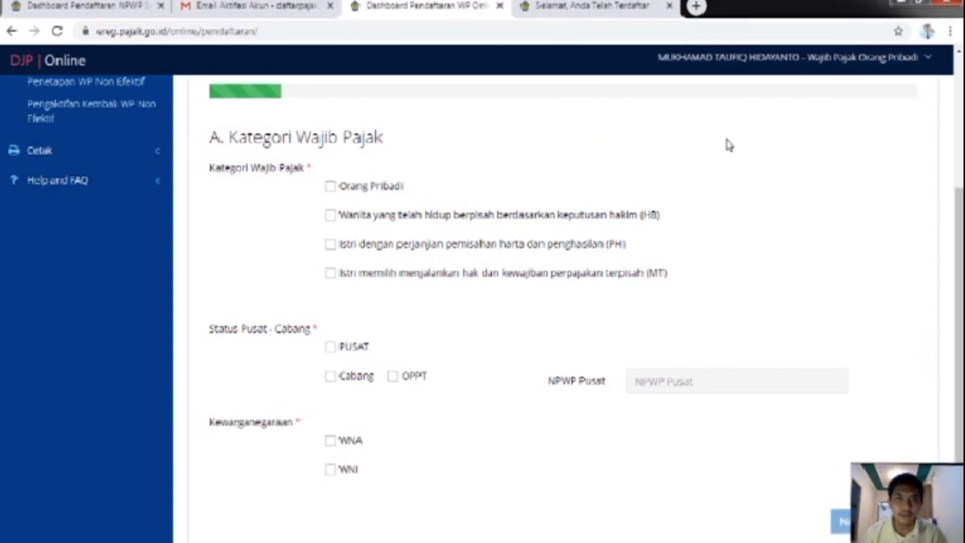
pyautogui.scroll(4, 726, 143)
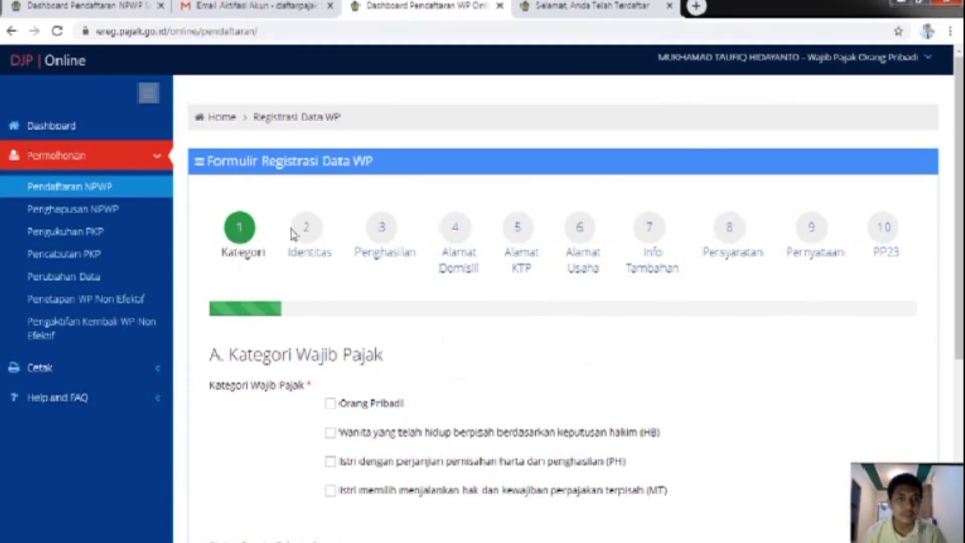
pyautogui.scroll(-3, 485, 372)
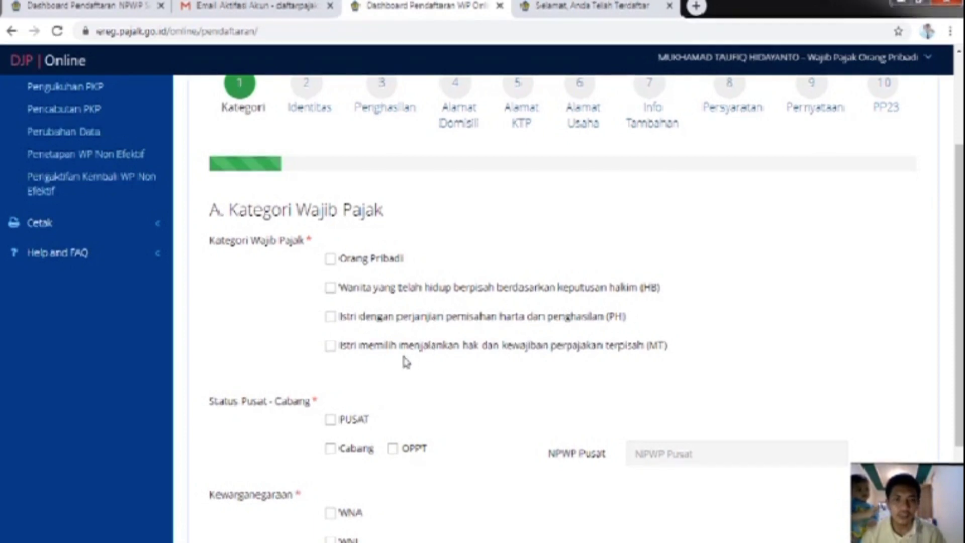
pyautogui.scroll(-2, 400, 351)
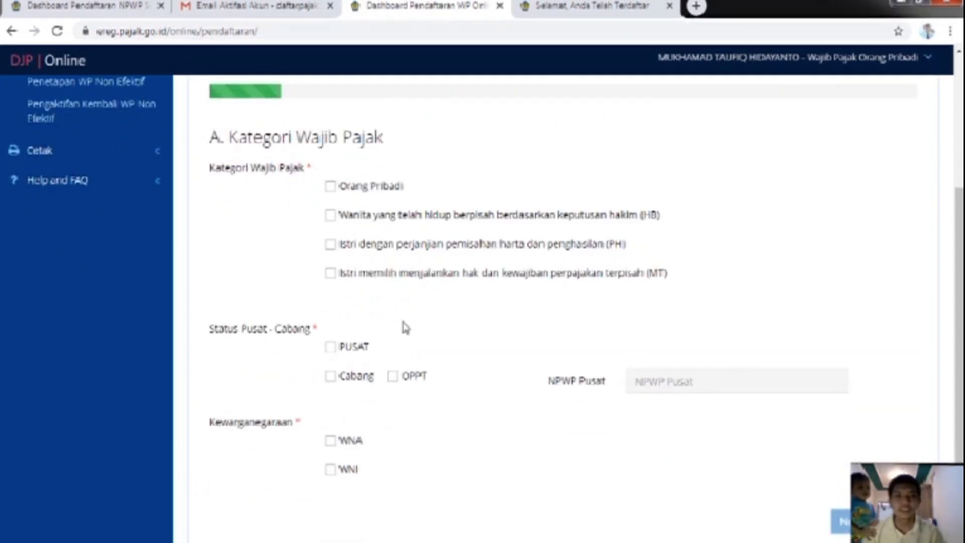
# Step: Tick Orang Pribadi, PUSAT and WNI on step 1 of the NPWP registration form
pyautogui.click(331, 187)
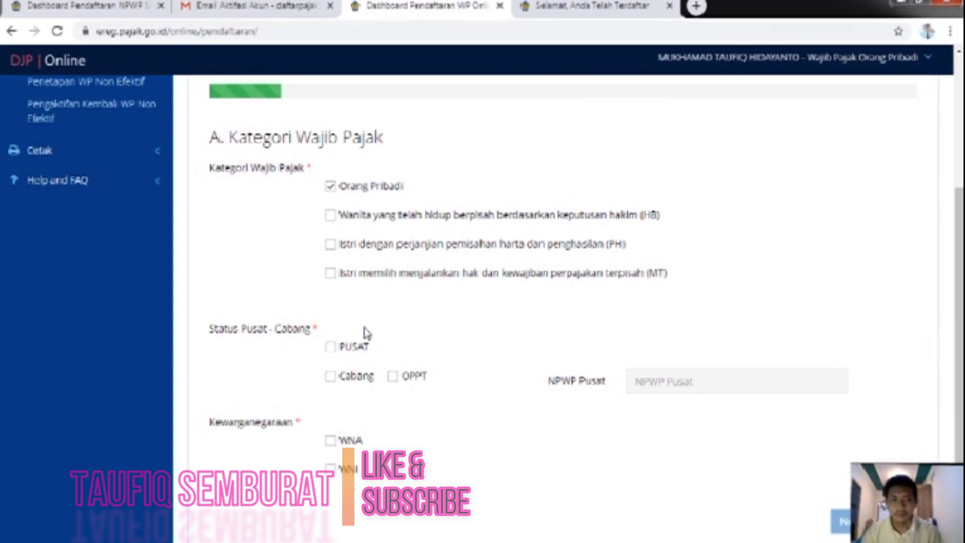
pyautogui.scroll(-3, 327, 338)
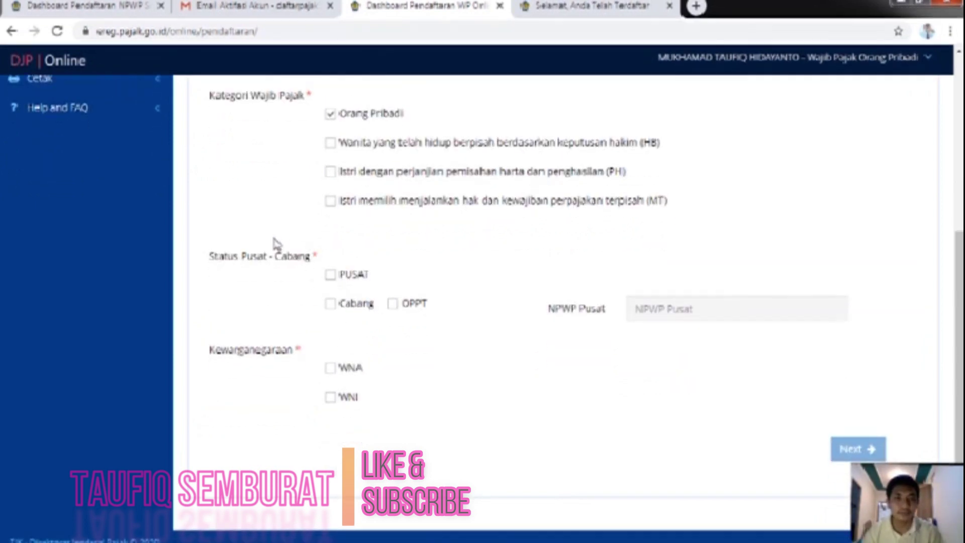
pyautogui.scroll(-1, 382, 251)
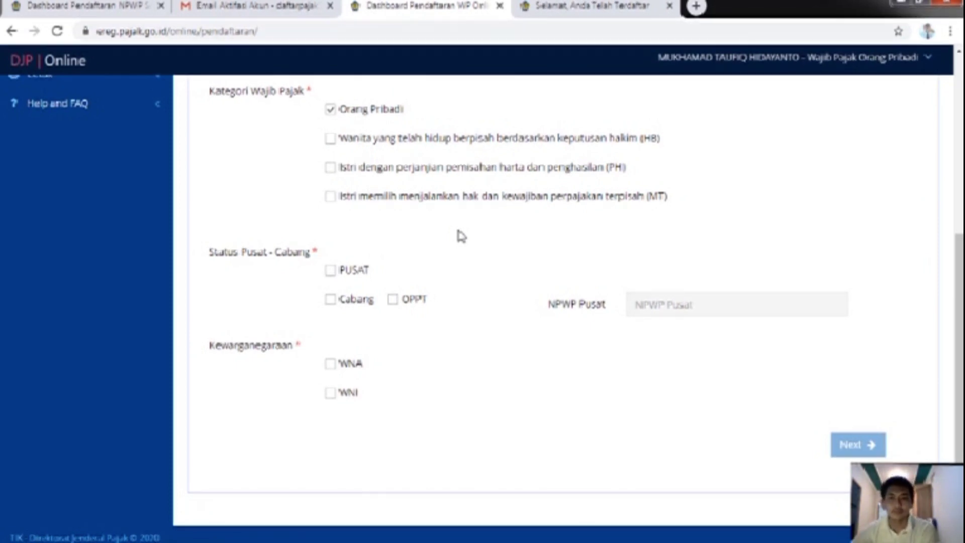
pyautogui.click(332, 272)
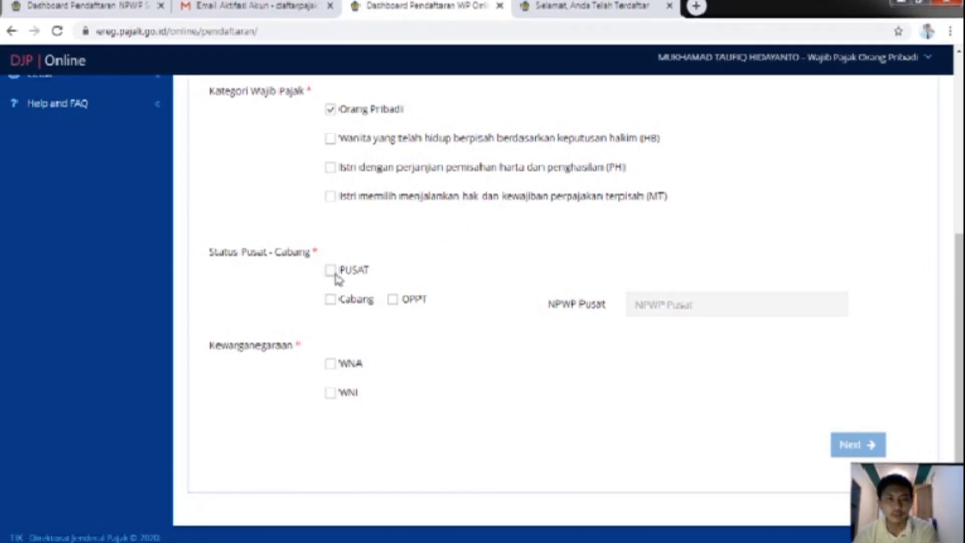
pyautogui.click(332, 397)
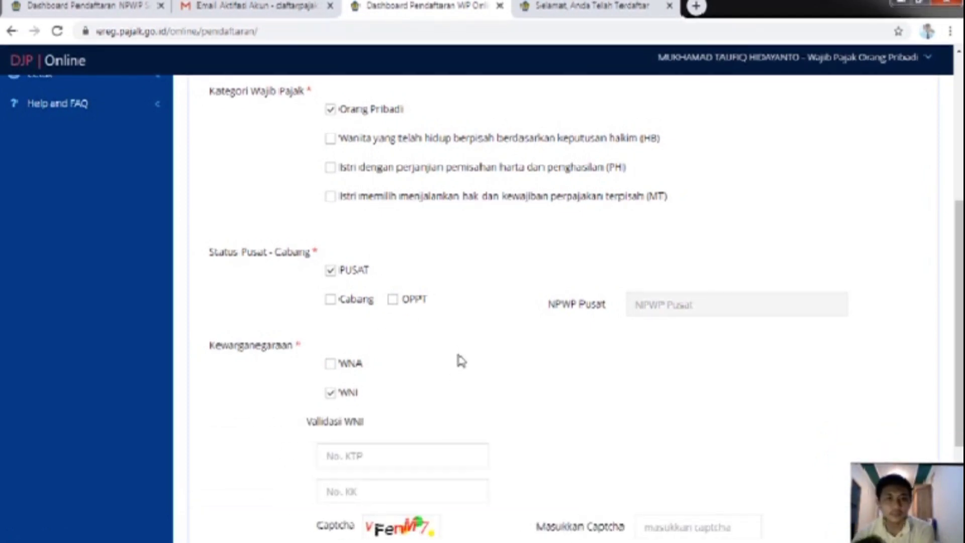
pyautogui.scroll(-3, 460, 347)
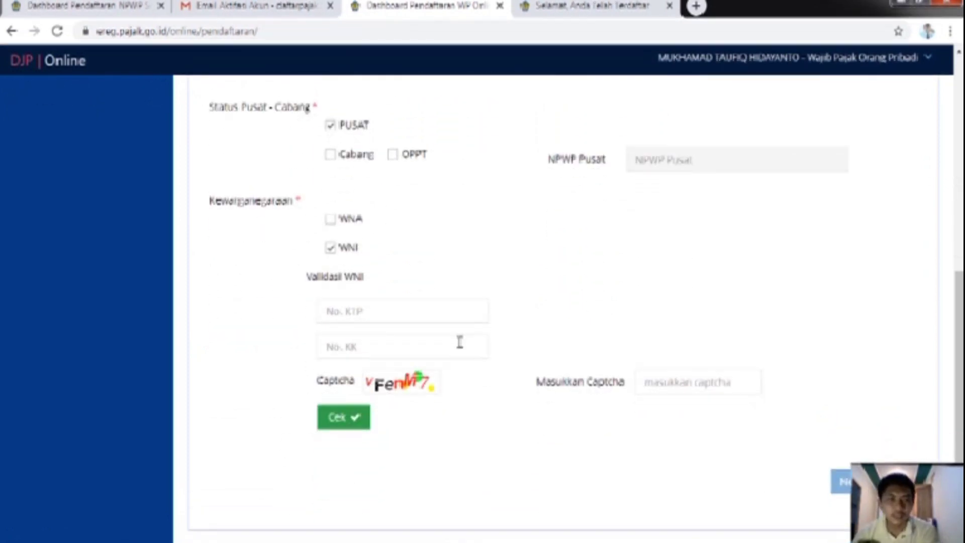
# Step: Enter the KTP/NIK number with the on-screen keyboard, then advance to step 2, Identitas
pyautogui.click(423, 306)
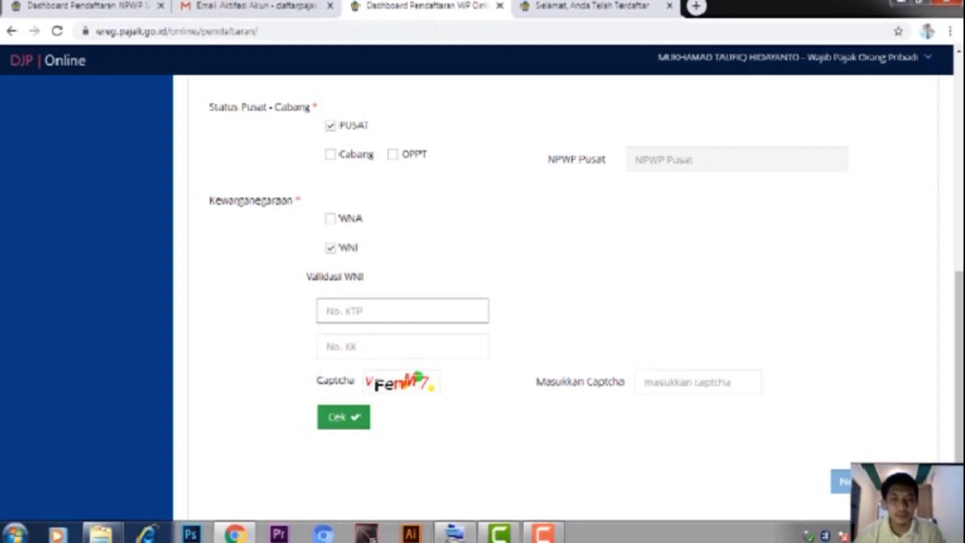
pyautogui.moveTo(462, 528)
pyautogui.click(469, 534)
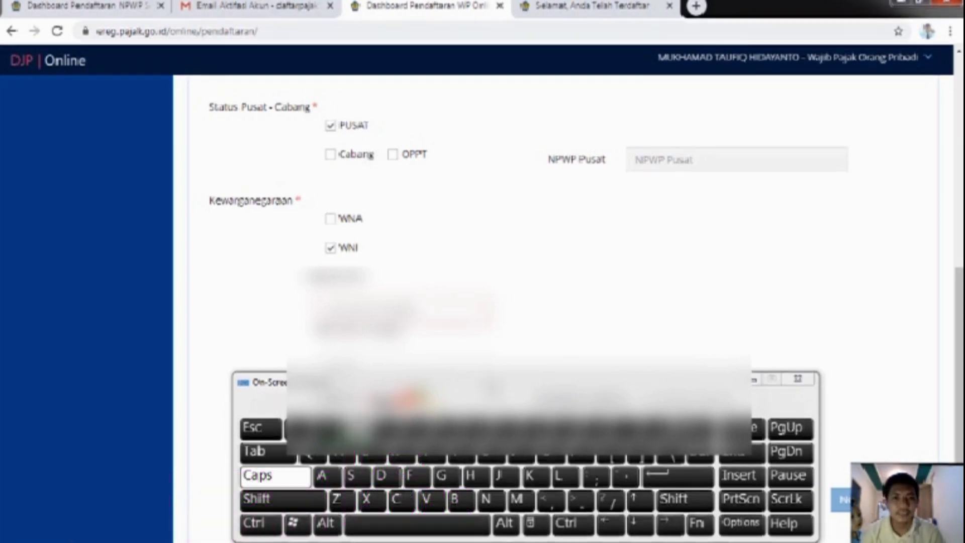
pyautogui.scroll(-1, 553, 226)
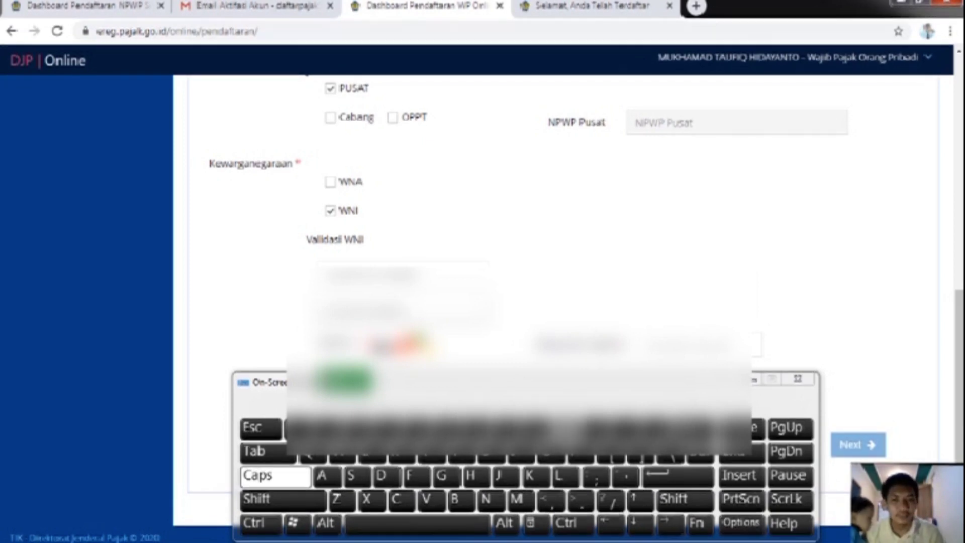
pyautogui.moveTo(446, 393); pyautogui.dragTo(471, 499)
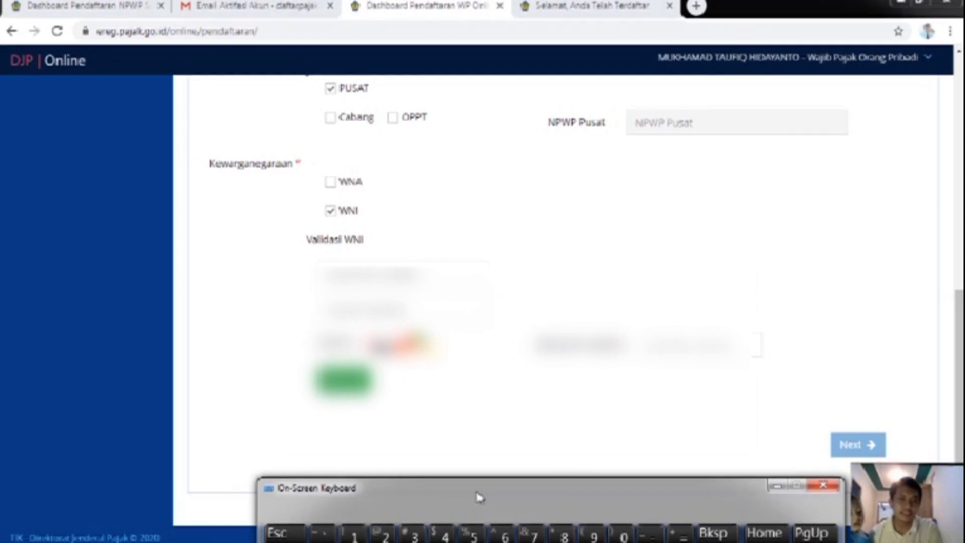
pyautogui.moveTo(529, 502); pyautogui.dragTo(546, 419)
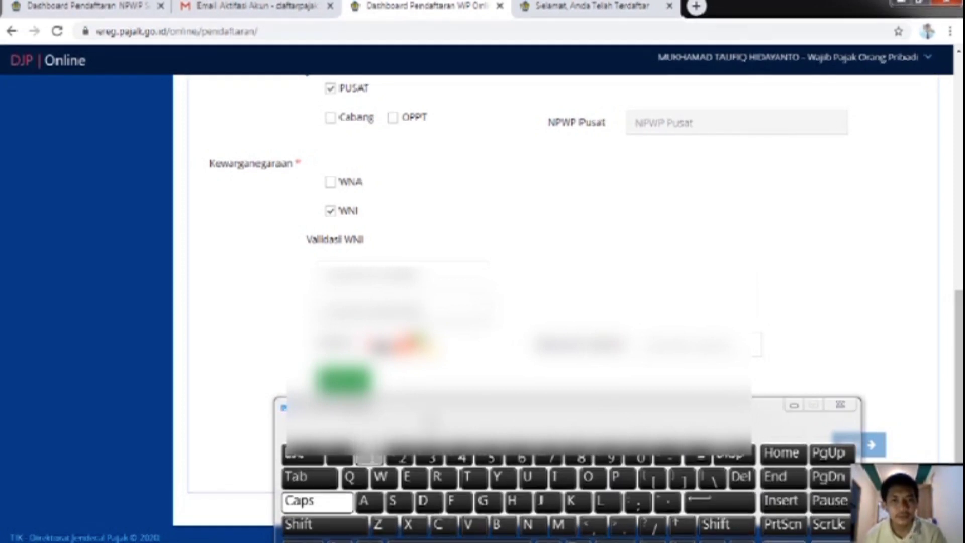
pyautogui.click(792, 406)
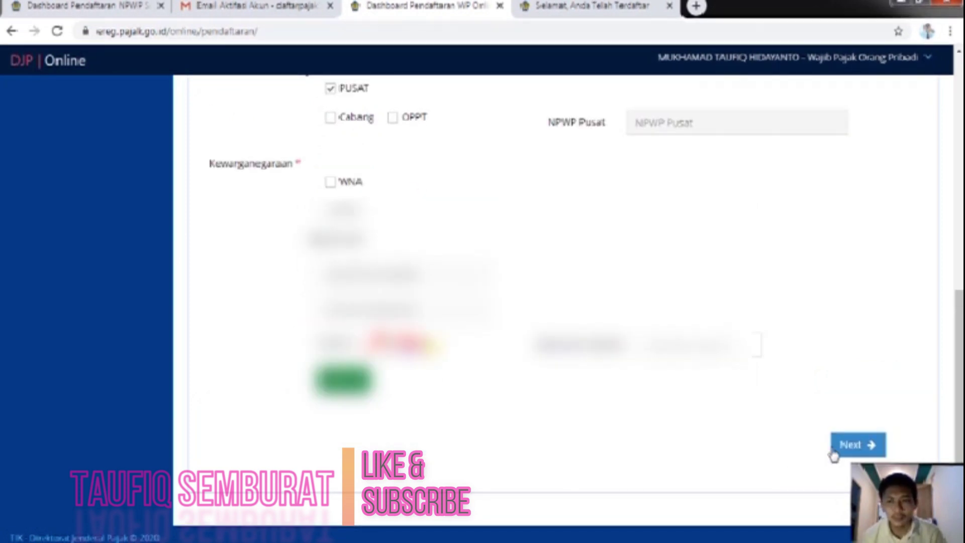
pyautogui.click(836, 451)
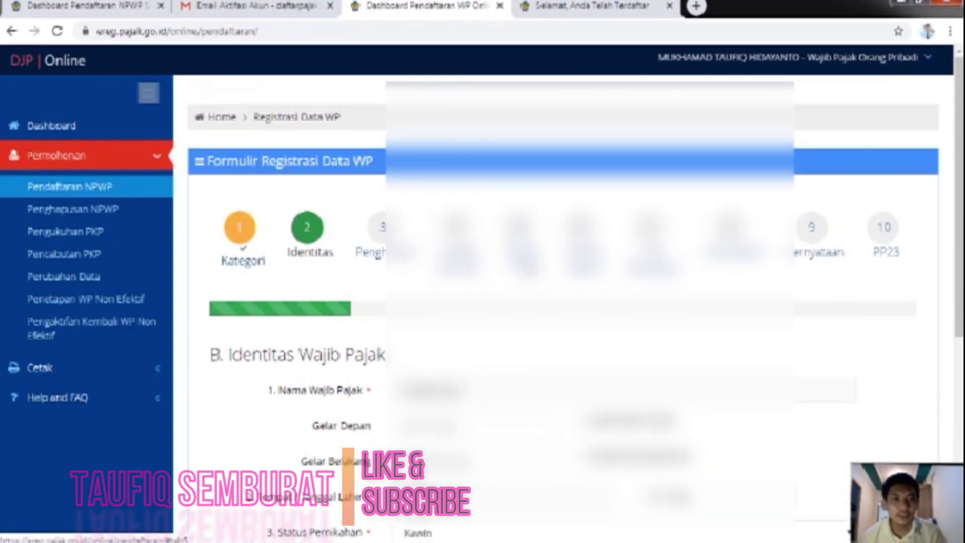
# Step: Scroll past the Identitas fields and advance to step 3, C. Sumber Penghasilan
pyautogui.scroll(-3, 568, 306)
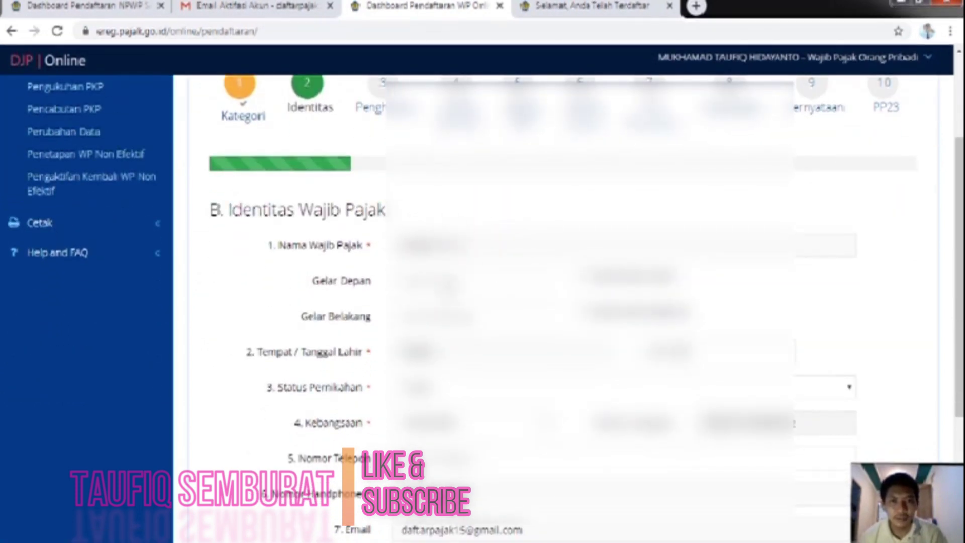
pyautogui.scroll(-3, 502, 302)
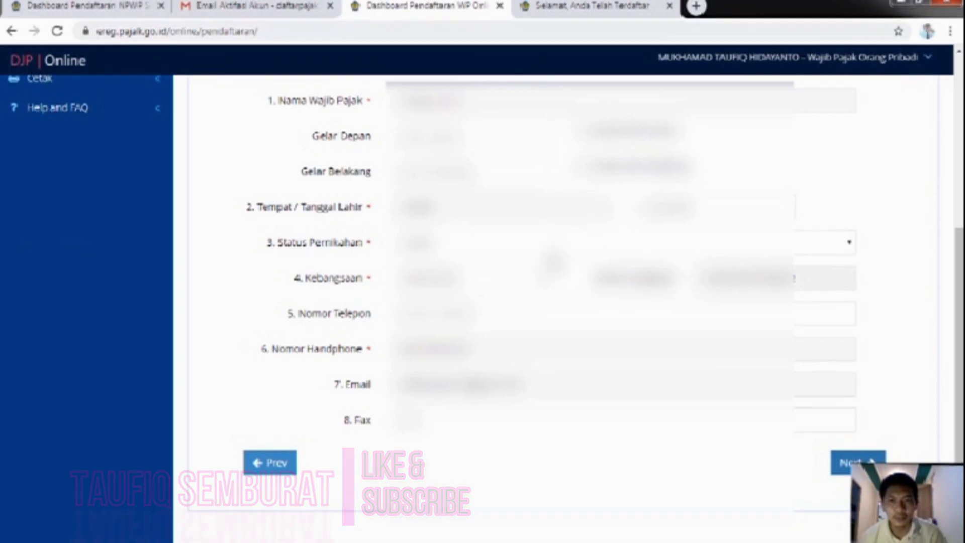
pyautogui.scroll(-1, 470, 335)
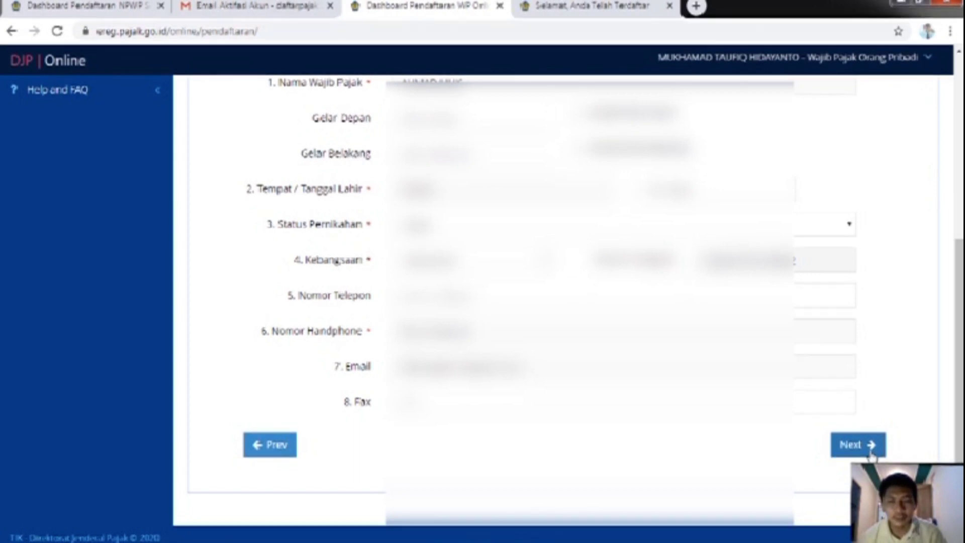
pyautogui.click(871, 453)
pyautogui.scroll(-4, 796, 336)
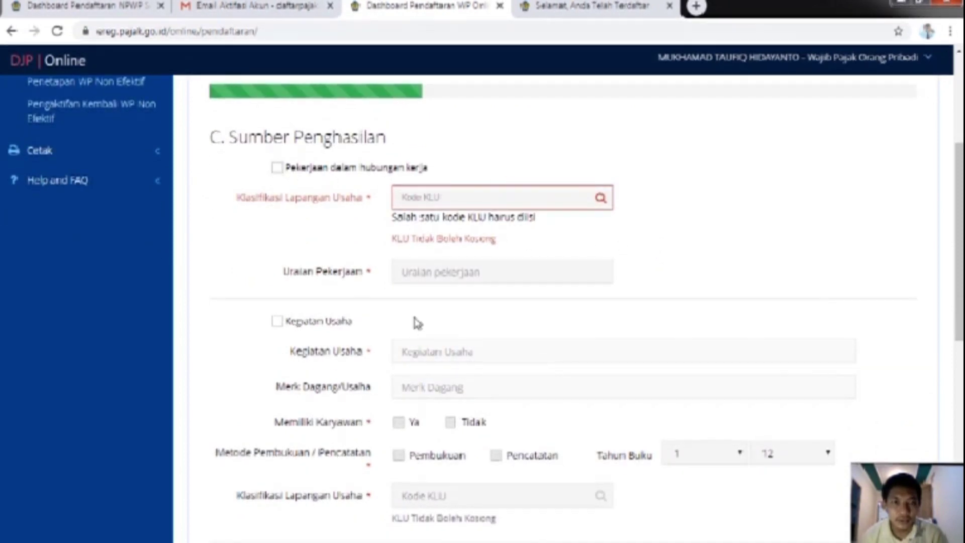
pyautogui.scroll(-3, 447, 322)
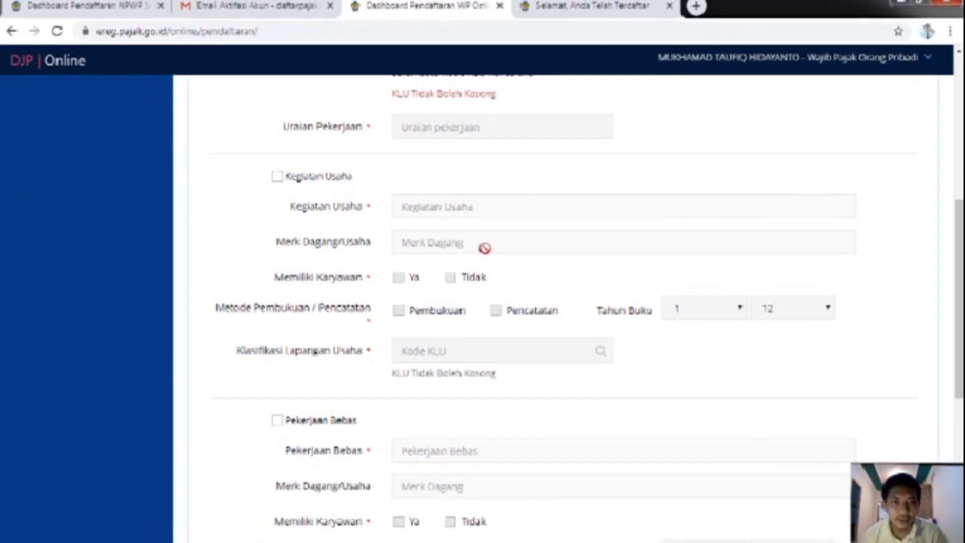
pyautogui.scroll(-2, 672, 286)
pyautogui.scroll(-1, 673, 285)
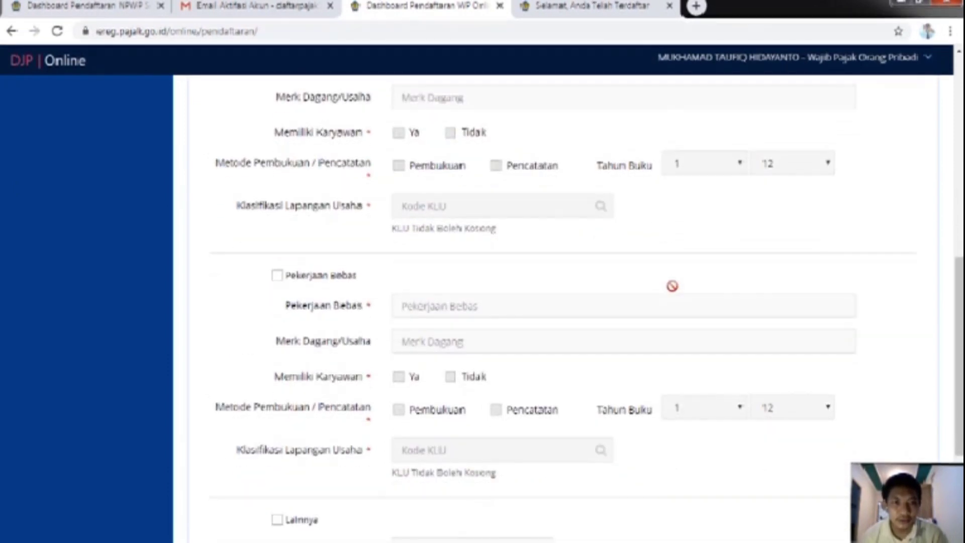
pyautogui.scroll(-2, 653, 280)
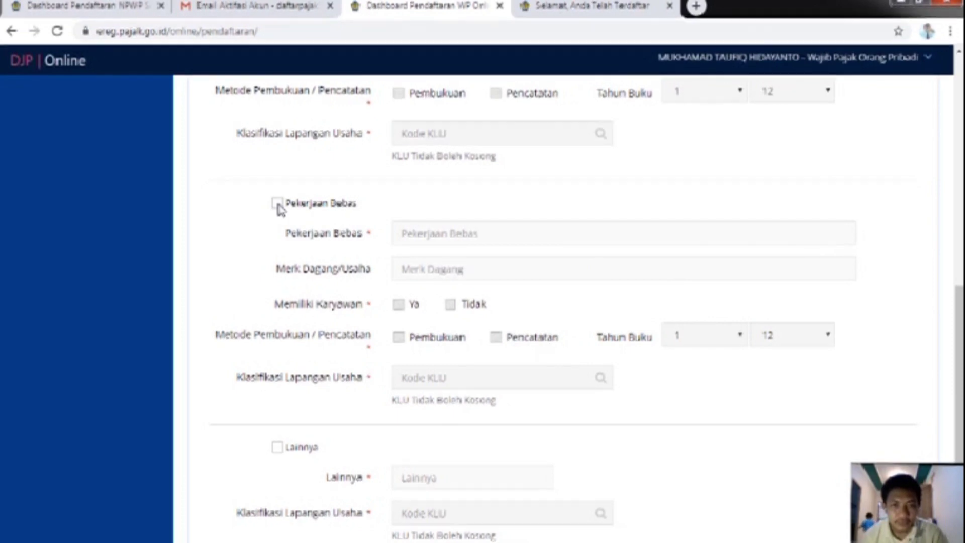
pyautogui.scroll(-3, 618, 280)
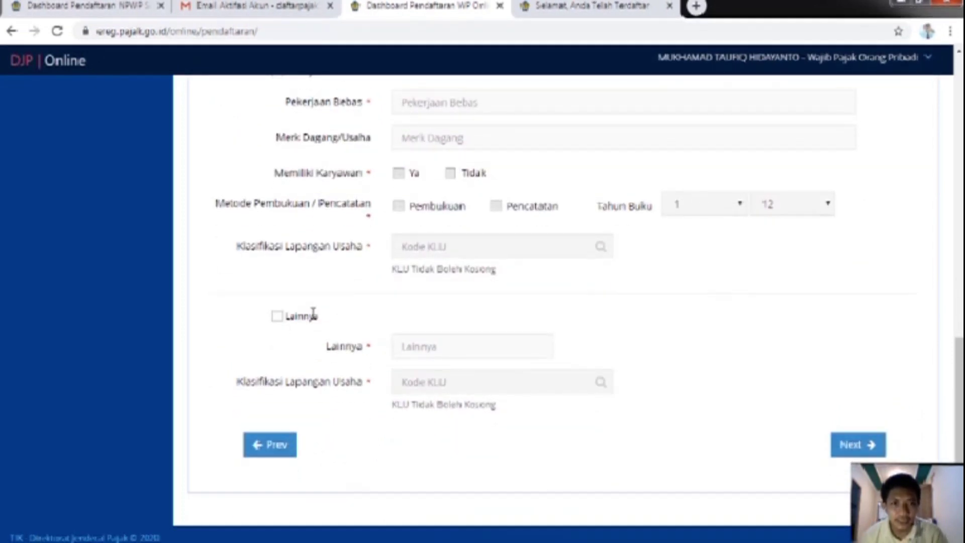
pyautogui.scroll(10, 330, 314)
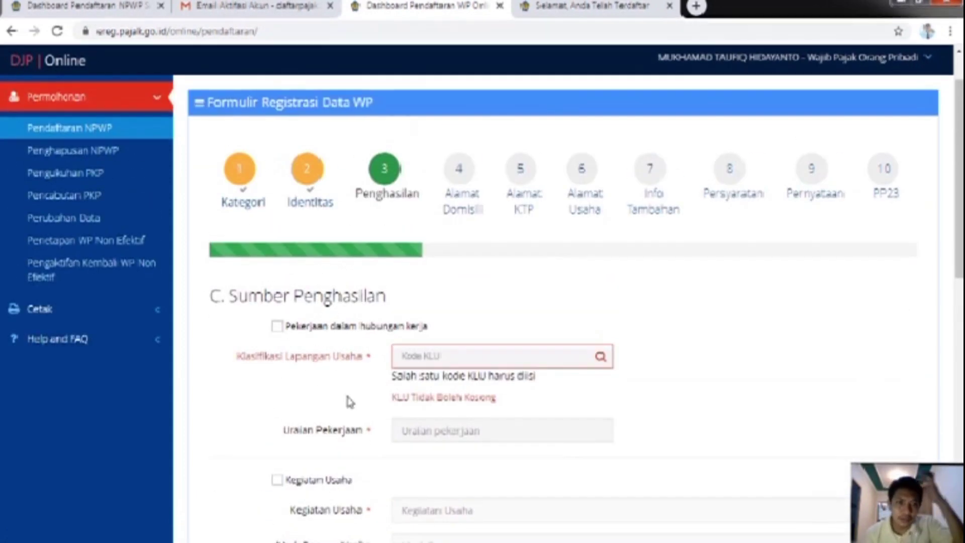
pyautogui.scroll(-4, 357, 379)
pyautogui.scroll(-2, 346, 377)
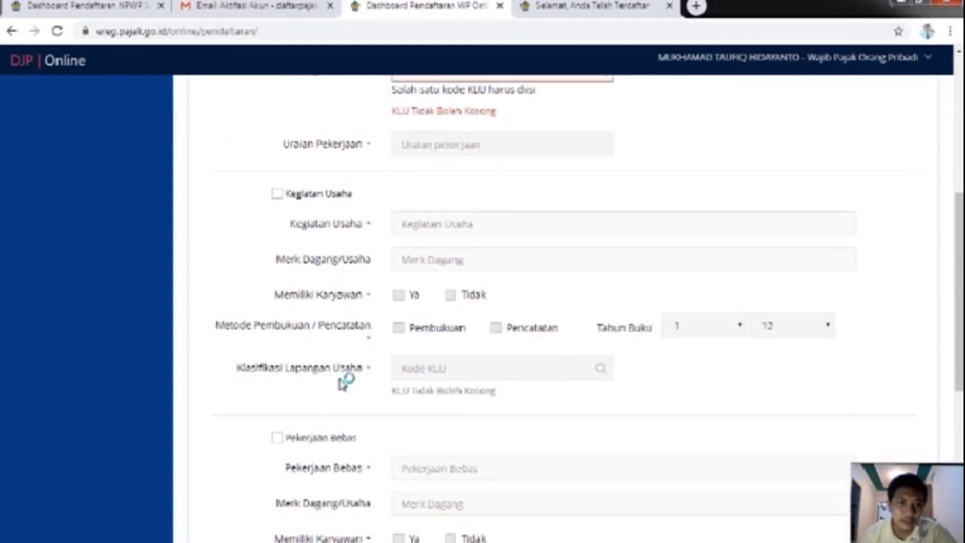
pyautogui.scroll(1, 346, 370)
pyautogui.scroll(2, 341, 360)
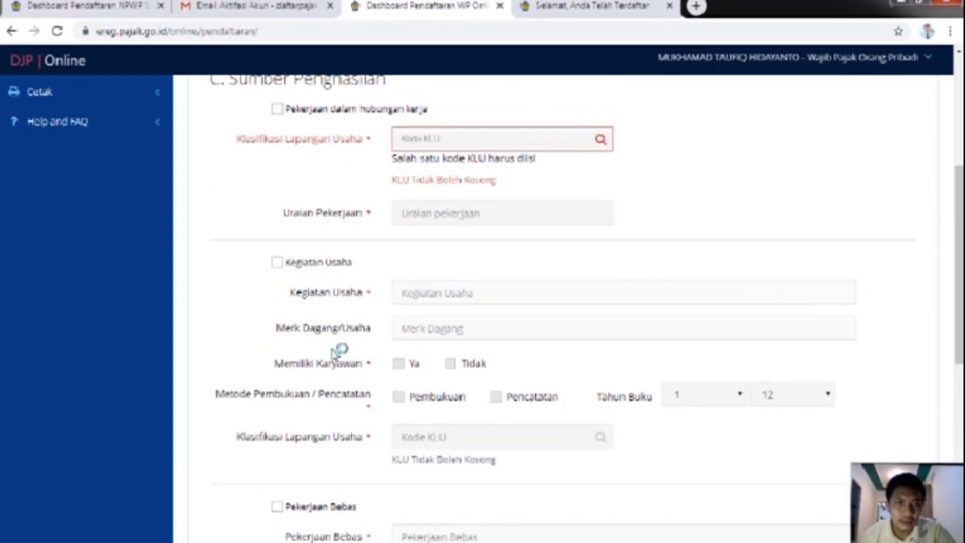
pyautogui.scroll(-3, 362, 342)
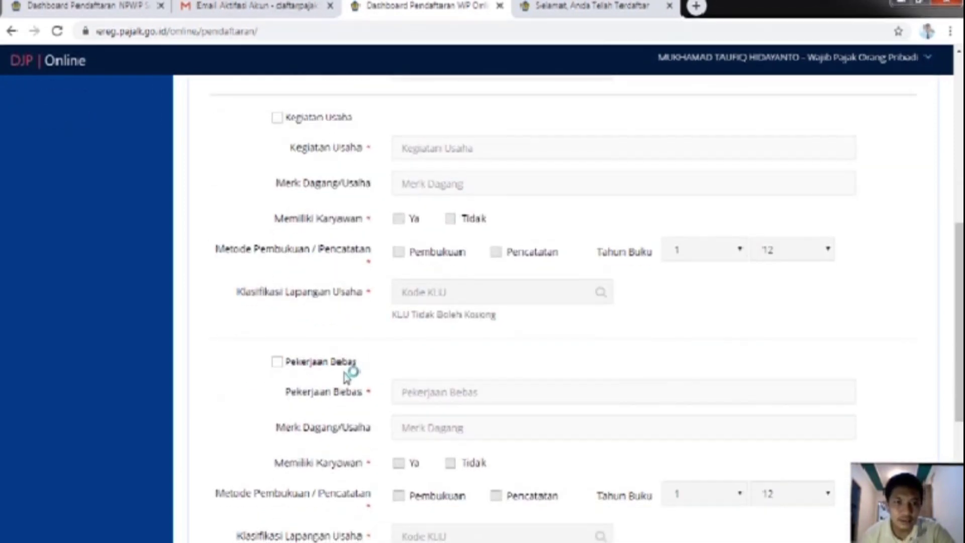
pyautogui.scroll(-6, 375, 373)
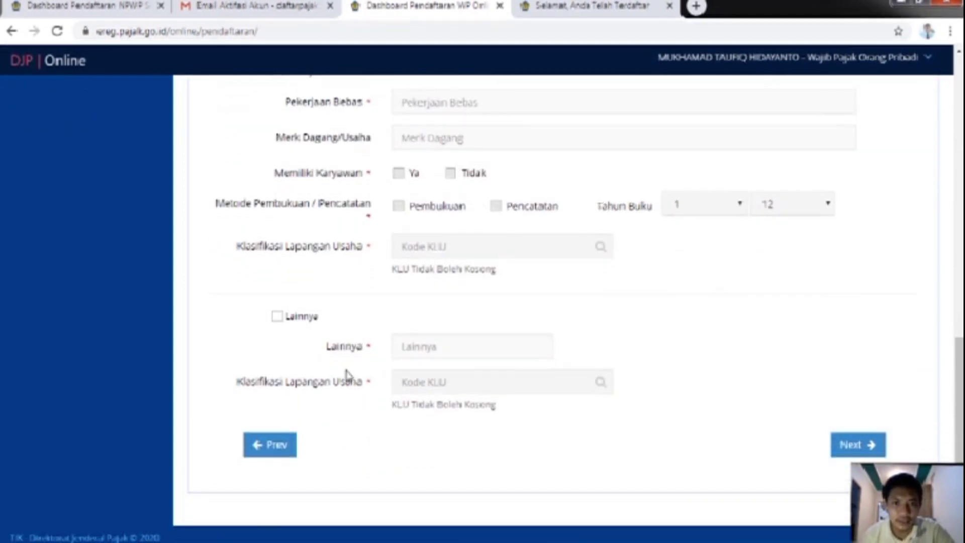
# Step: Tick Lainnya as the income source and describe it as 'petani'
pyautogui.click(278, 317)
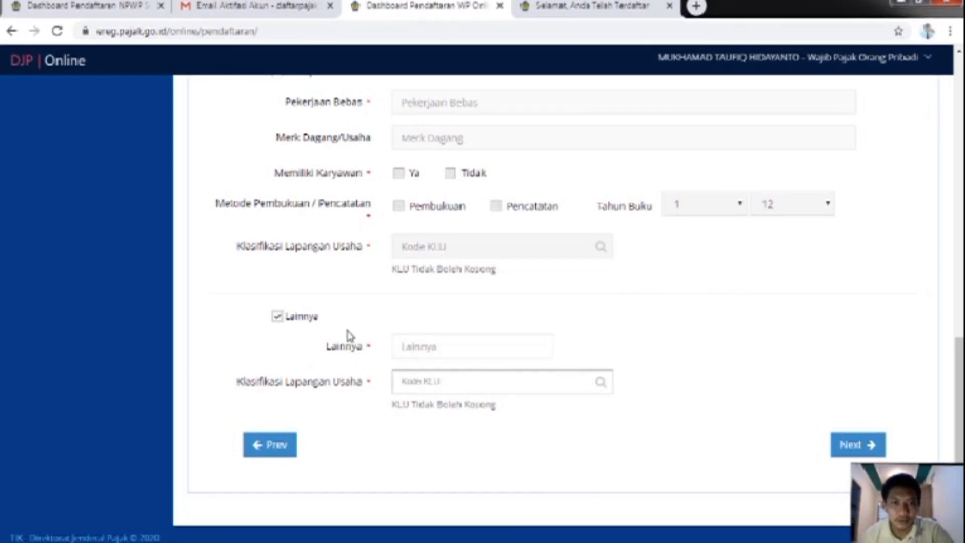
pyautogui.click(428, 348)
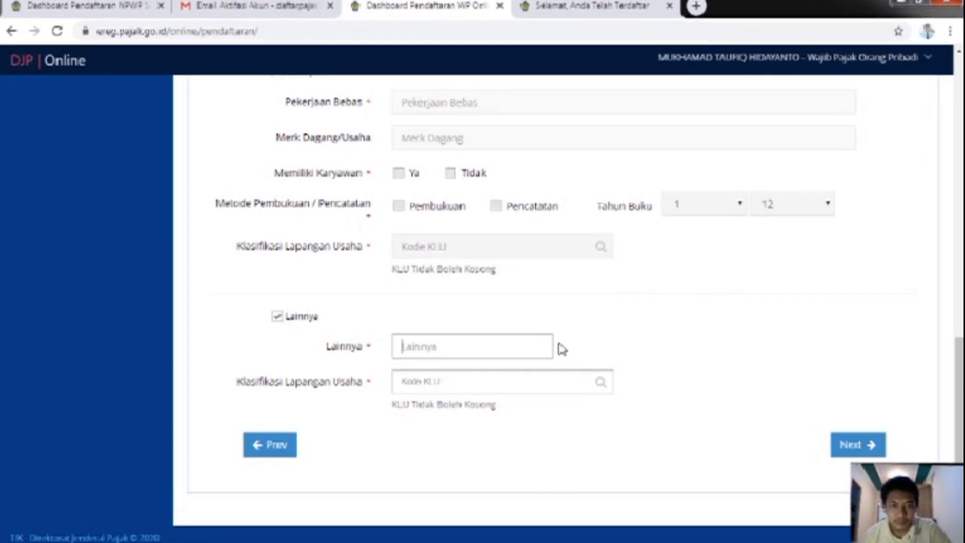
pyautogui.write('petani')
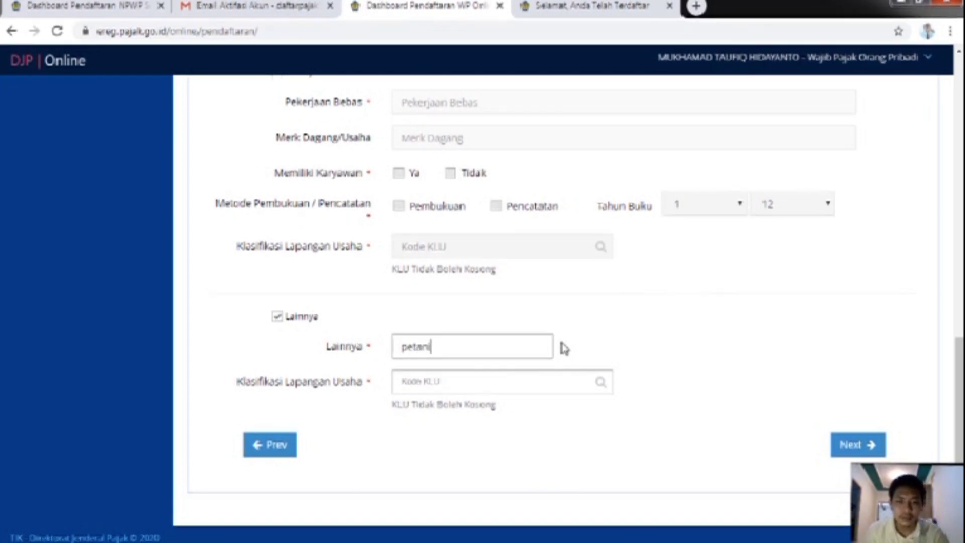
pyautogui.click(515, 378)
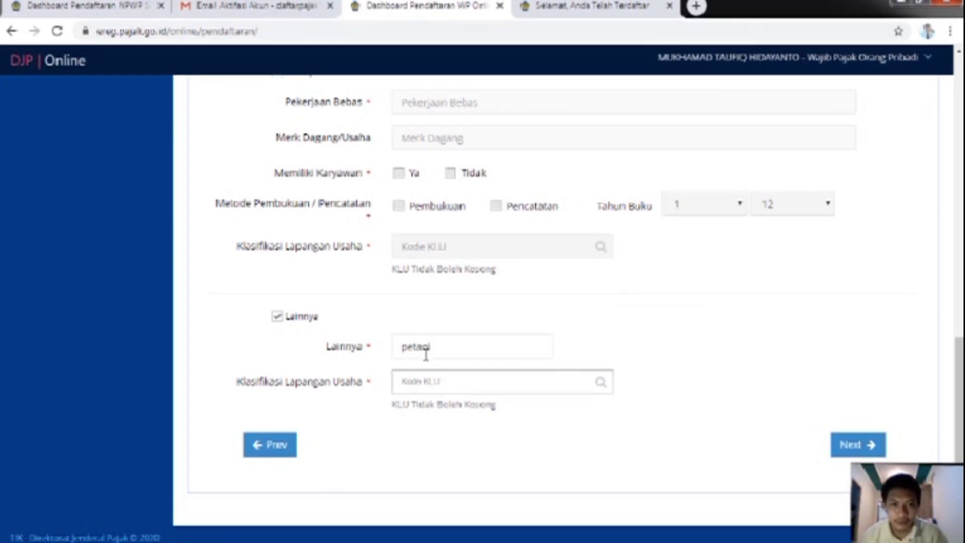
pyautogui.moveTo(442, 346); pyautogui.dragTo(370, 351)
# Step: Select KLU code 01111, Pertanian Tanaman Jagung, from the KLU search list
pyautogui.click(408, 379)
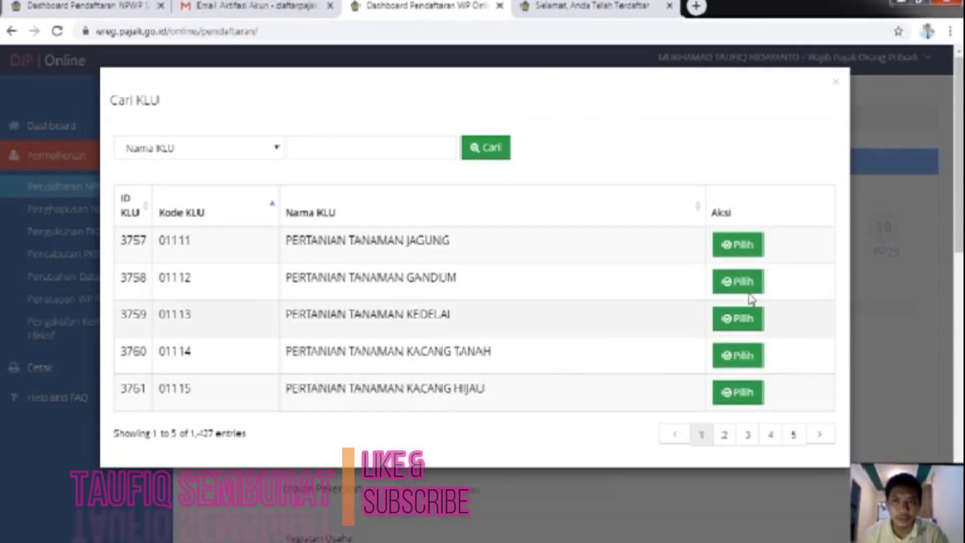
pyautogui.click(737, 245)
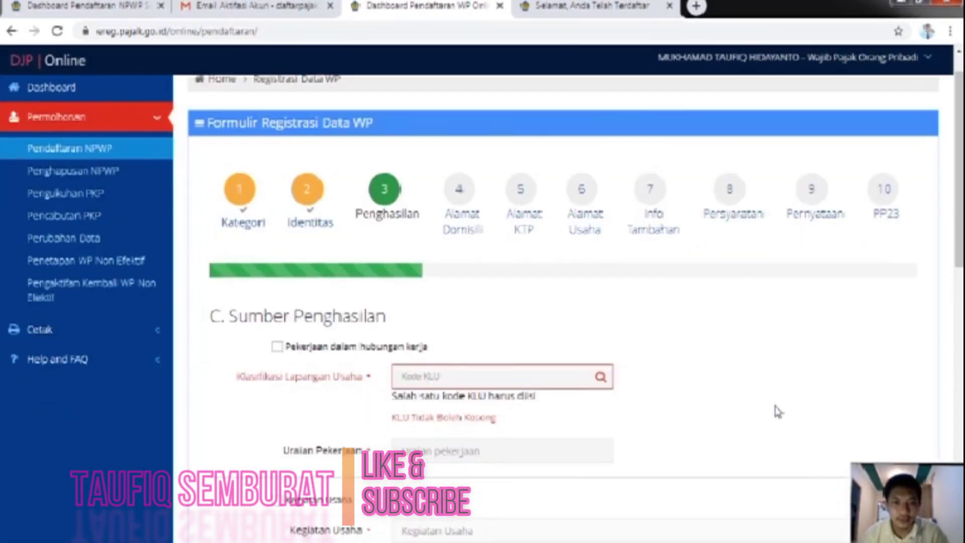
pyautogui.scroll(-10, 769, 403)
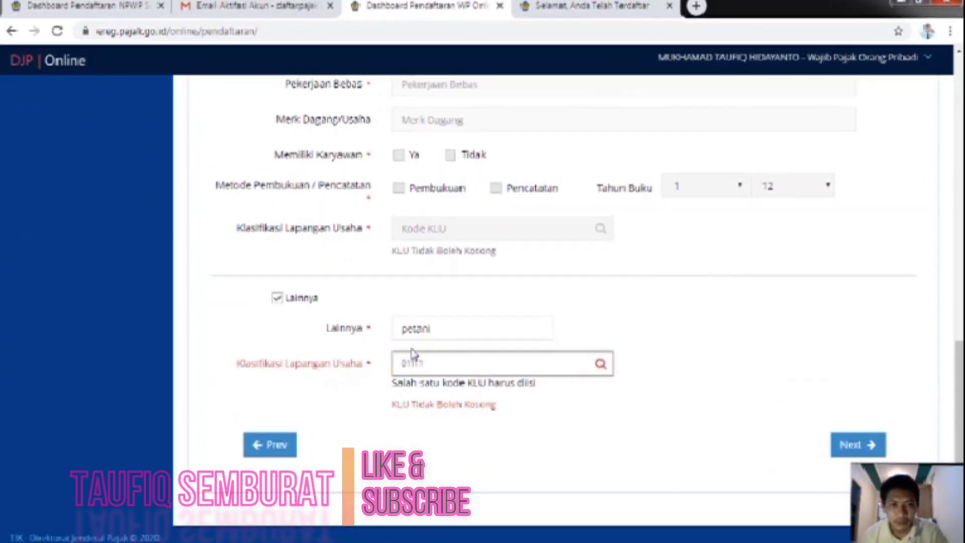
pyautogui.scroll(1, 317, 332)
pyautogui.scroll(10, 317, 332)
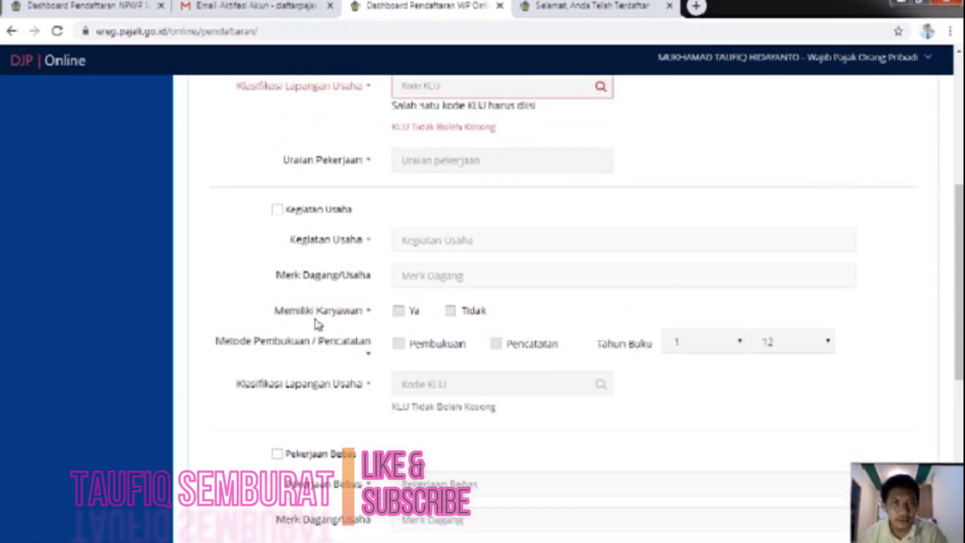
pyautogui.scroll(-11, 349, 333)
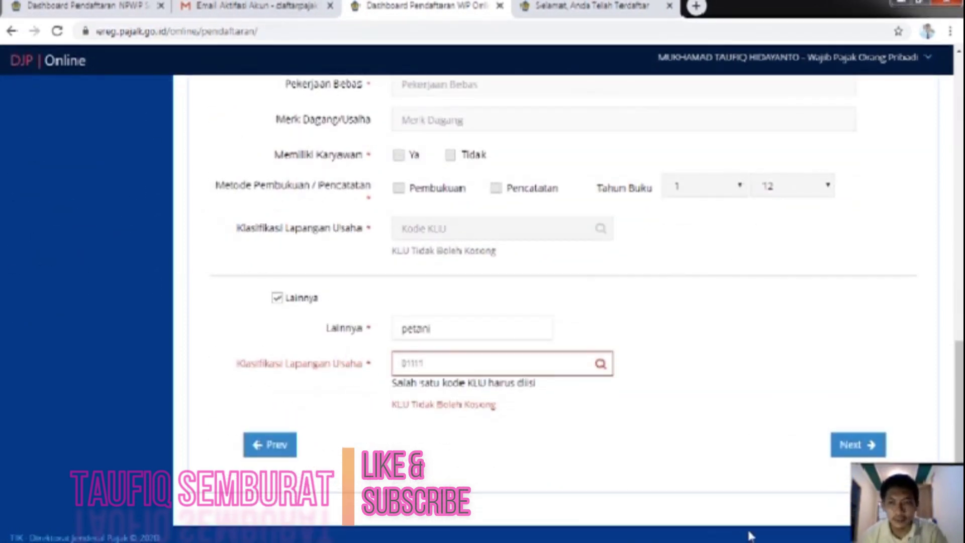
pyautogui.click(853, 444)
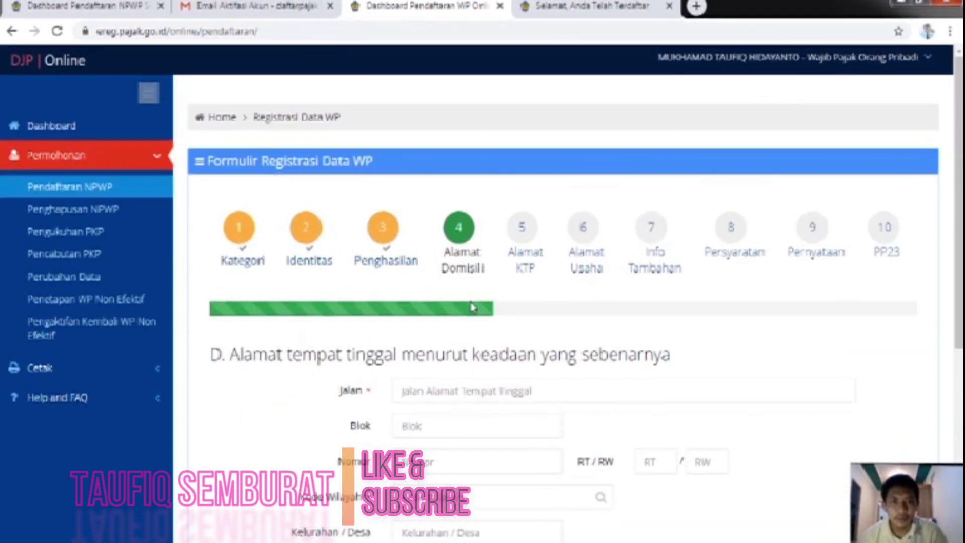
pyautogui.scroll(-1, 510, 325)
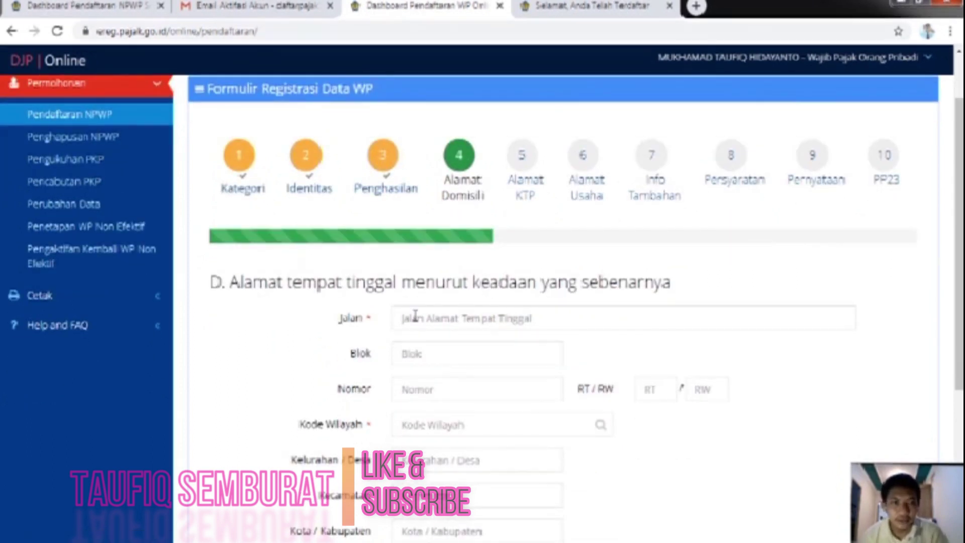
pyautogui.scroll(-1, 437, 312)
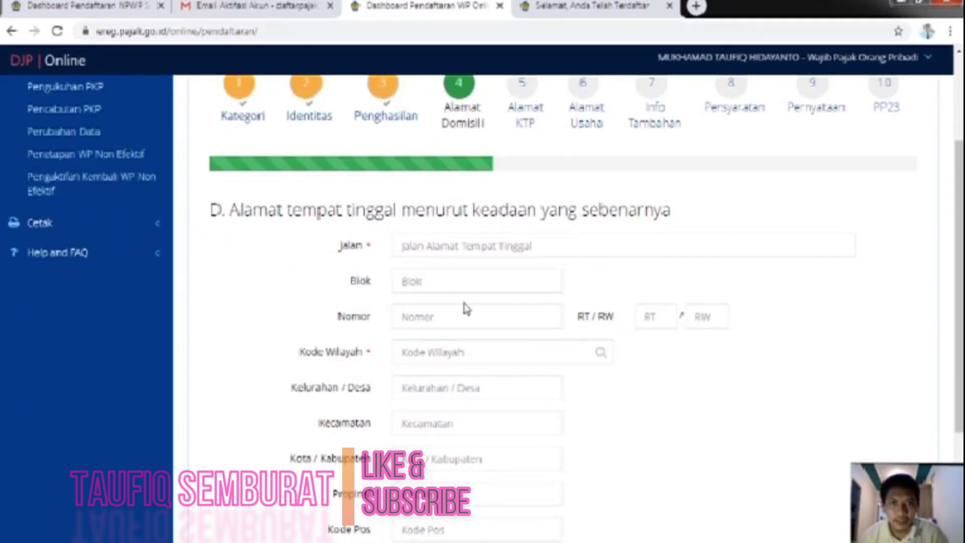
pyautogui.scroll(-1, 688, 238)
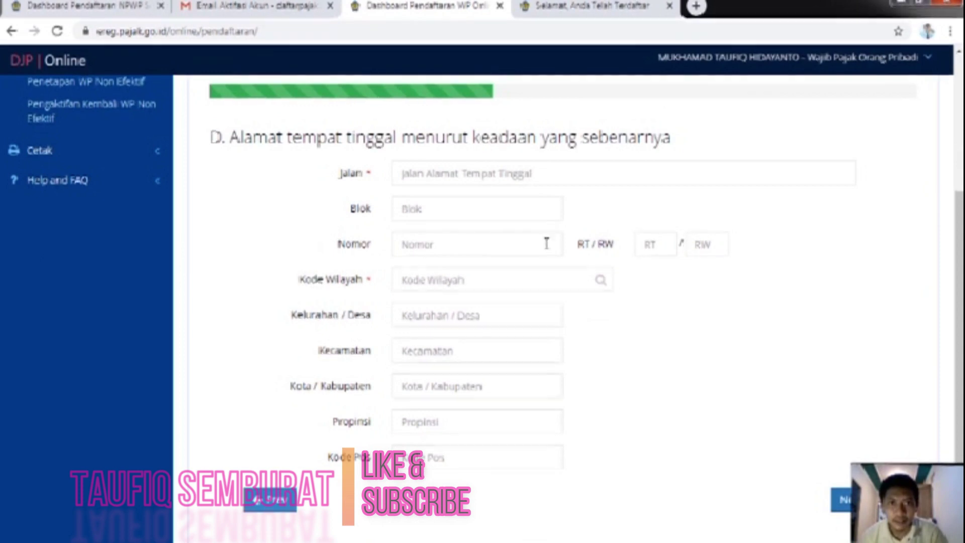
pyautogui.scroll(-1, 497, 201)
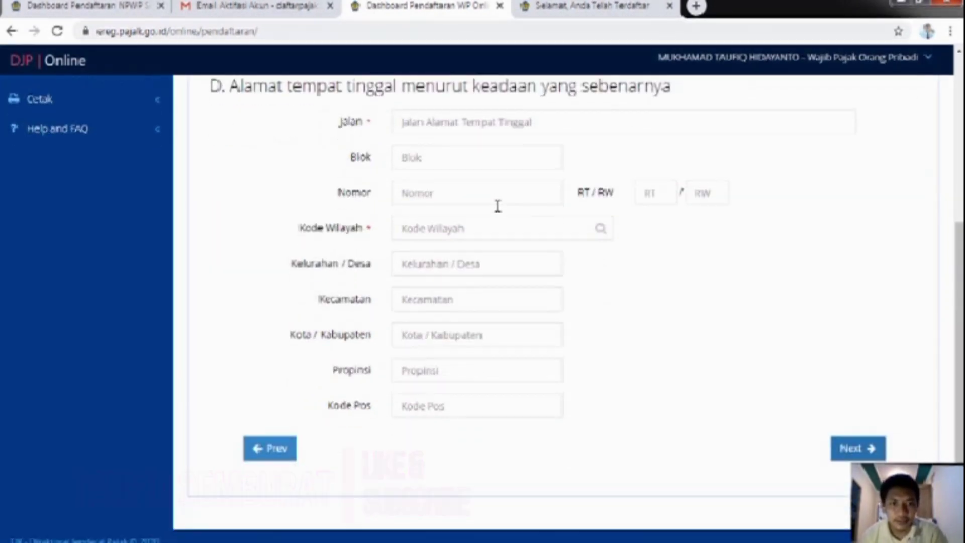
pyautogui.scroll(2, 518, 235)
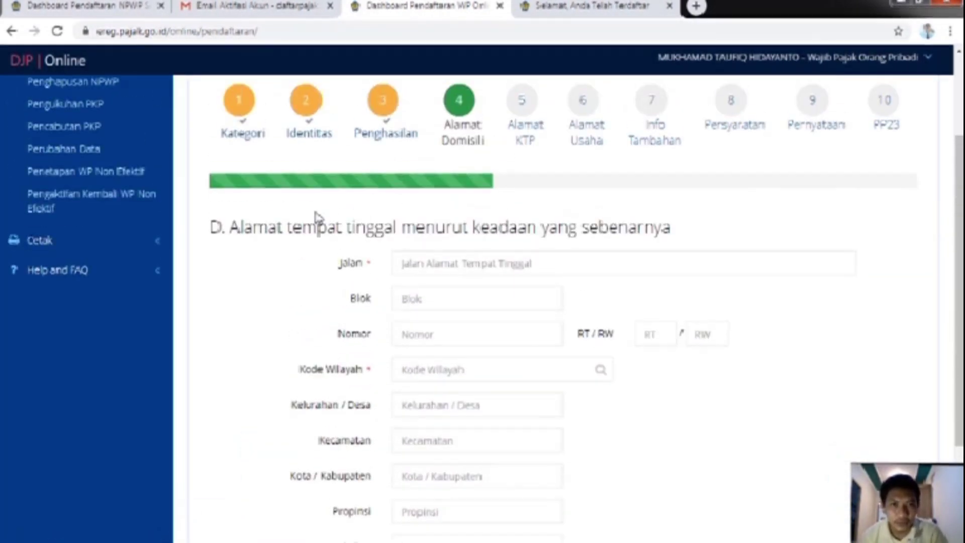
pyautogui.scroll(-1, 423, 253)
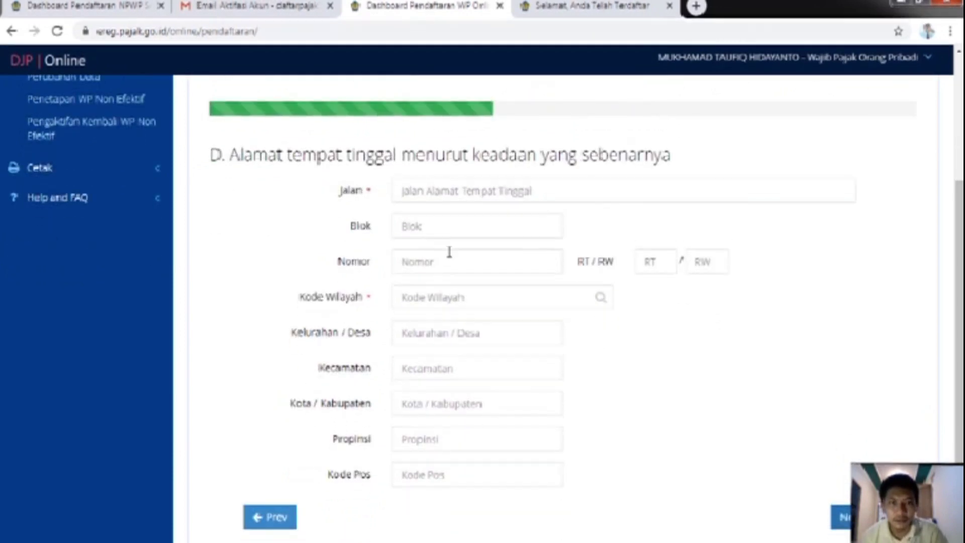
pyautogui.click(443, 191)
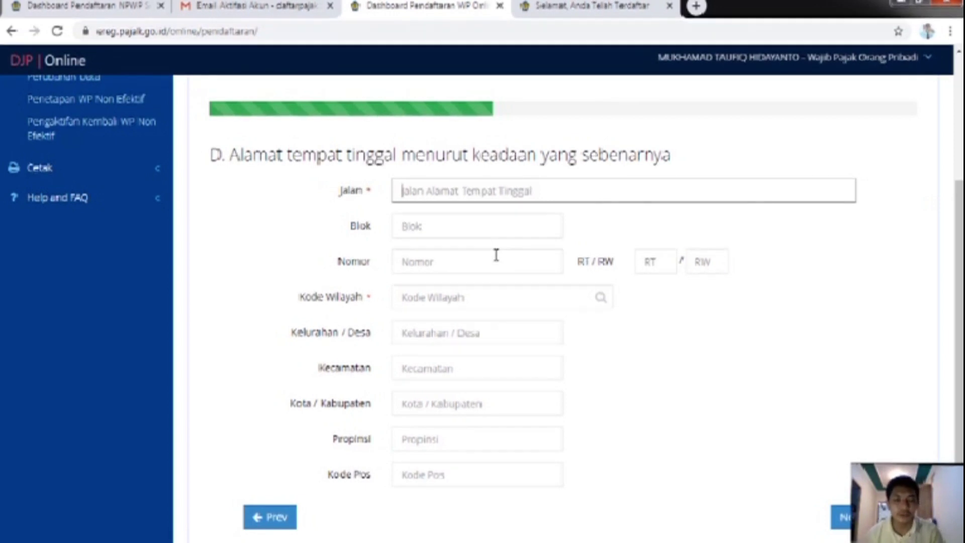
# Step: Enter the residential street name in Jalan and the RT/RW numbers, using the on-screen keyboard for digits
pyautogui.write('dusun ')
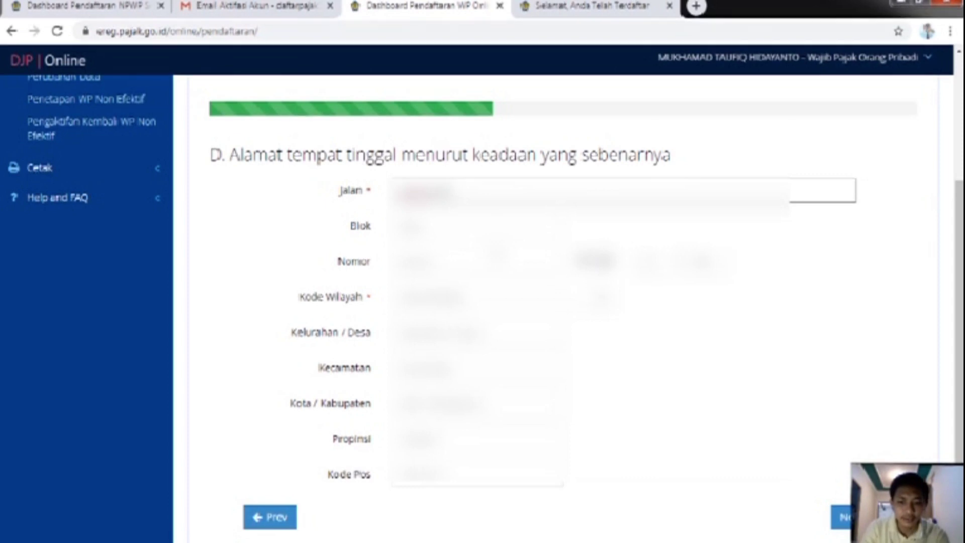
pyautogui.write('kraj')
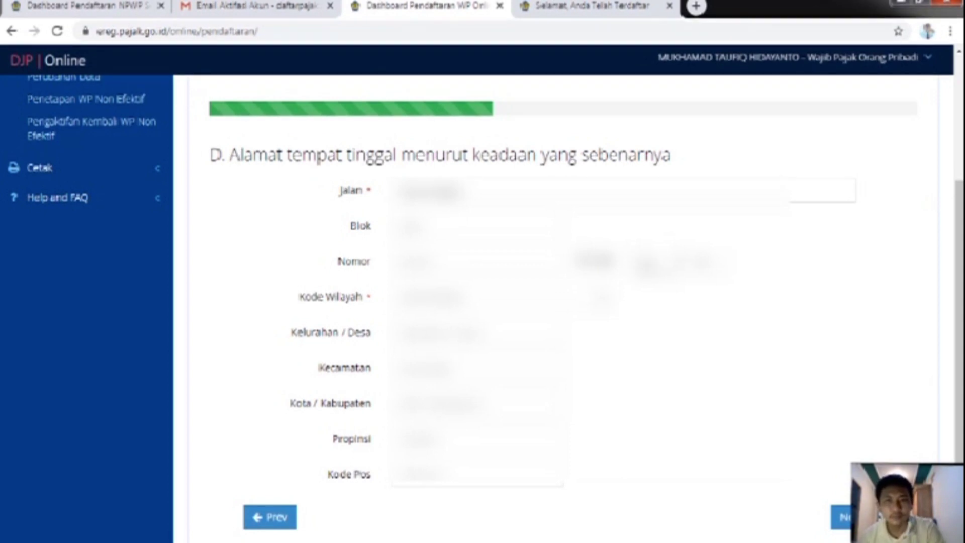
pyautogui.click(726, 263)
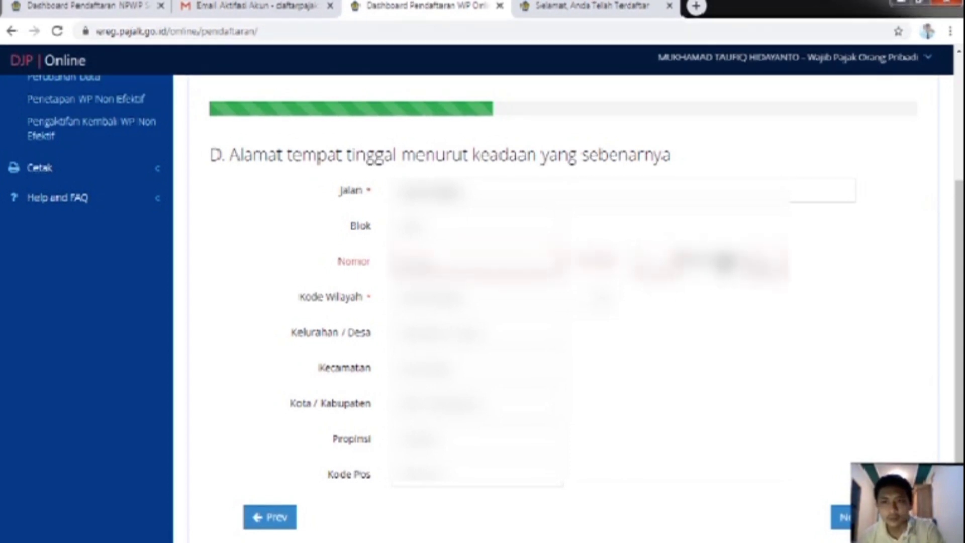
pyautogui.write('1')
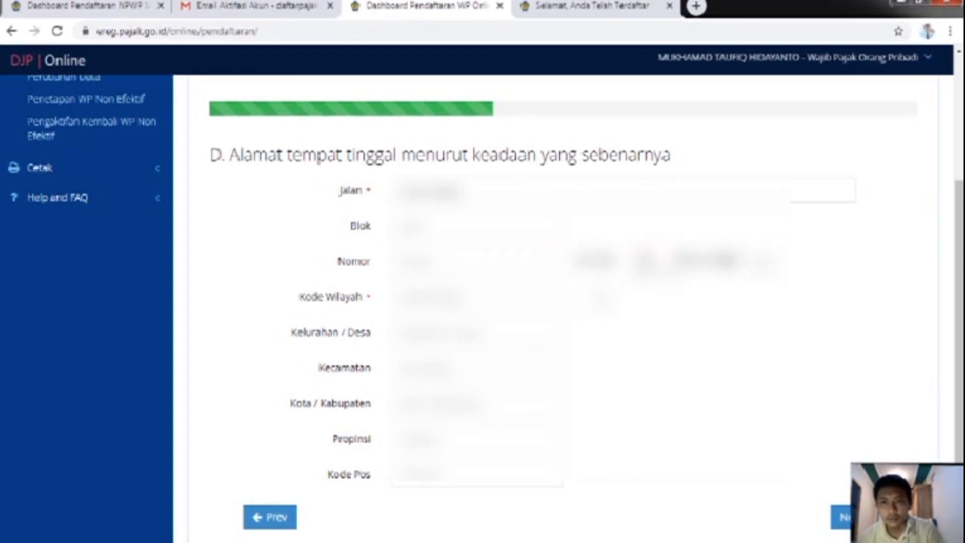
pyautogui.moveTo(540, 535)
pyautogui.click(453, 533)
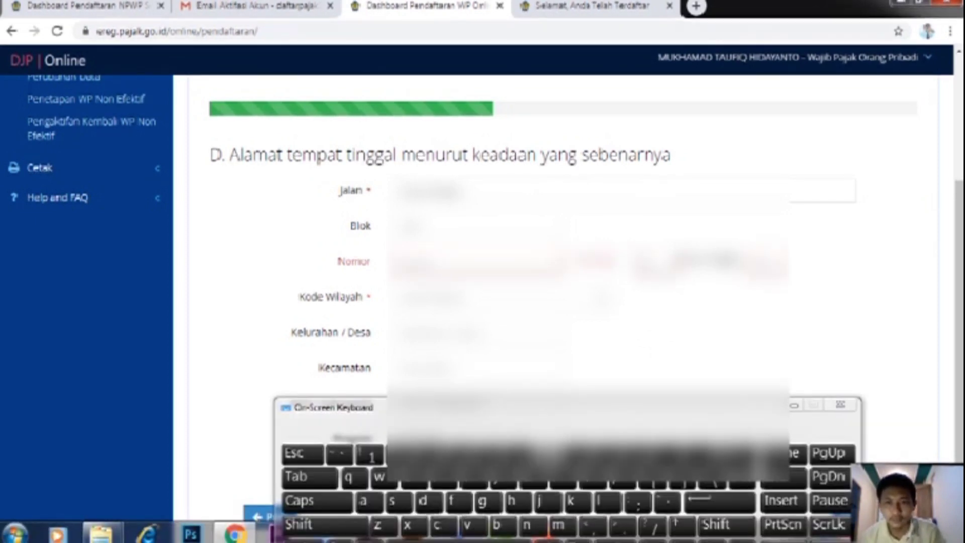
pyautogui.click(638, 456)
pyautogui.click(638, 456)
pyautogui.click(431, 455)
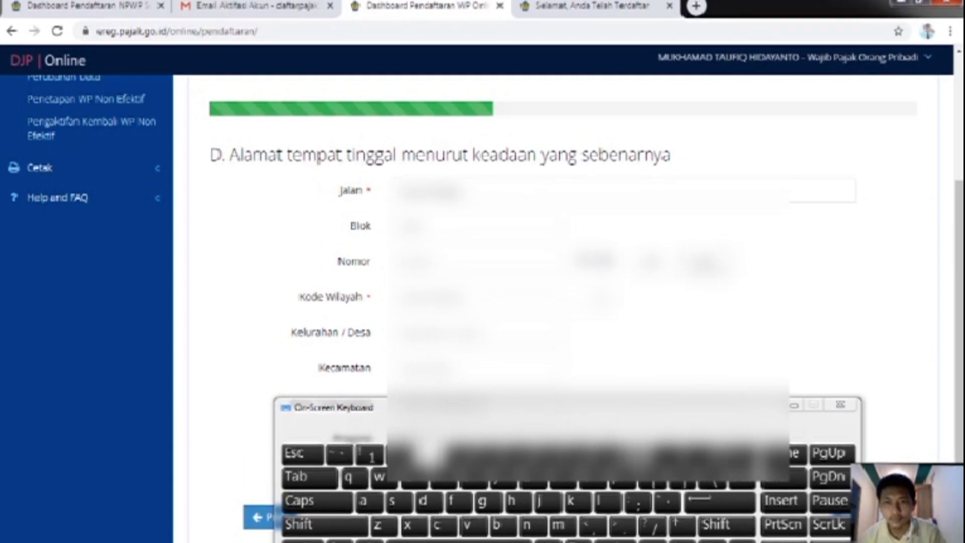
# Step: Open the Kode Wilayah search and type the village name into Kel/Desa
pyautogui.click(489, 297)
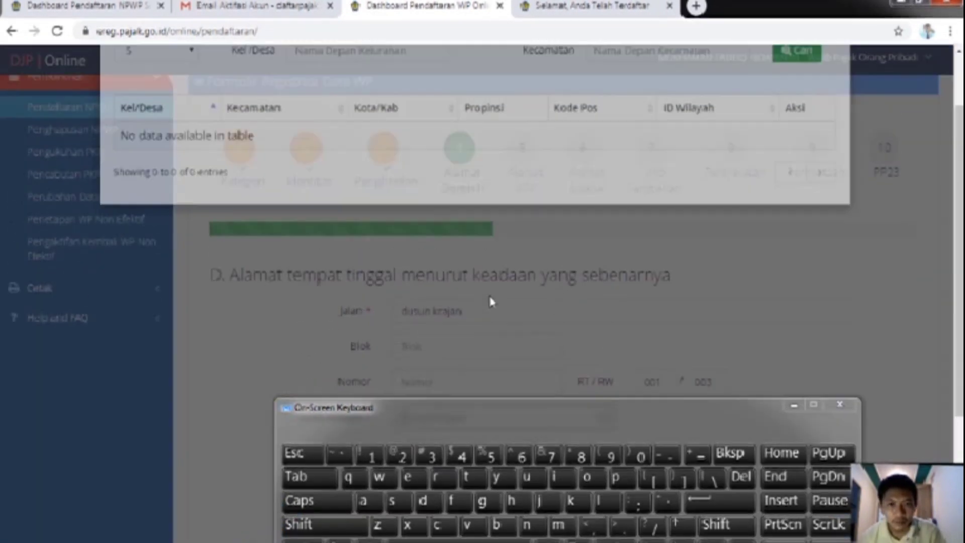
pyautogui.click(794, 405)
pyautogui.click(326, 148)
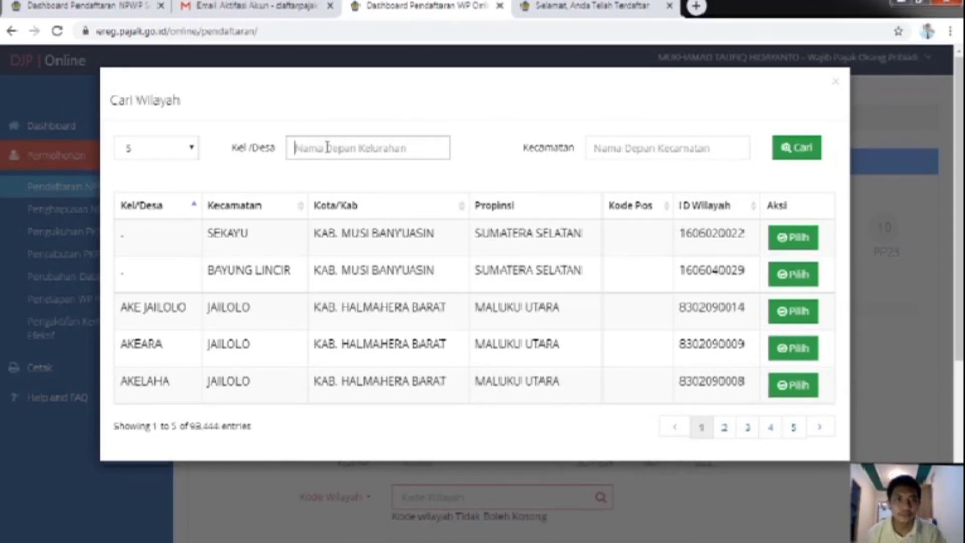
pyautogui.write('taa')
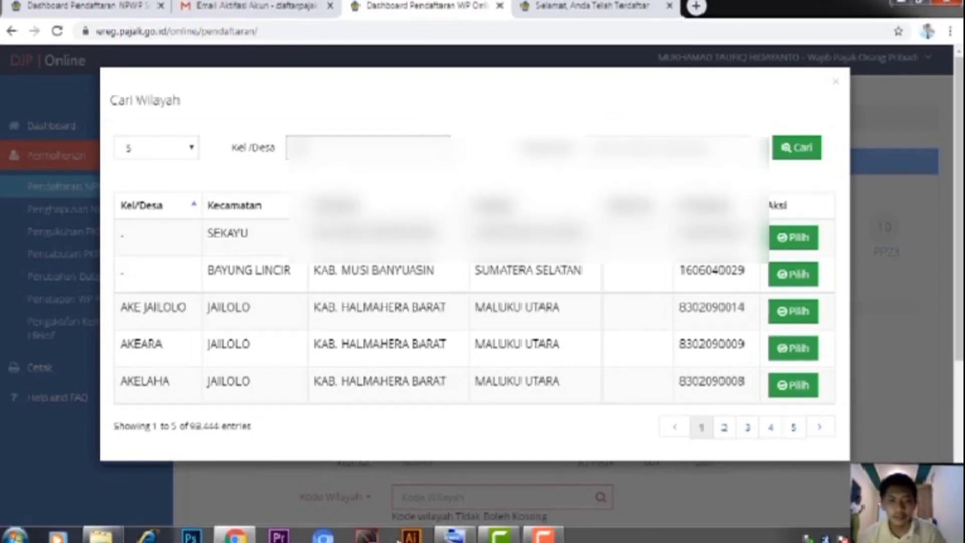
pyautogui.click(462, 534)
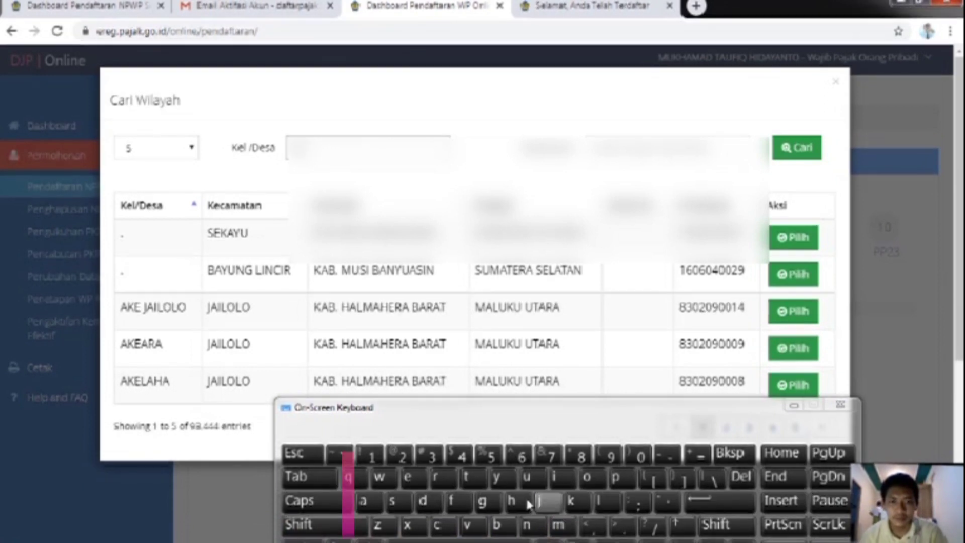
pyautogui.click(379, 477)
pyautogui.click(438, 478)
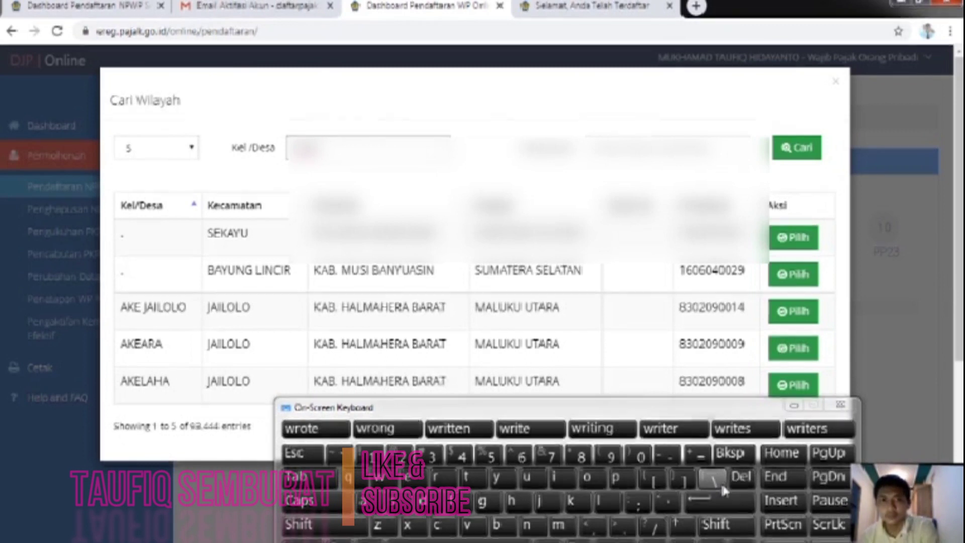
pyautogui.click(360, 503)
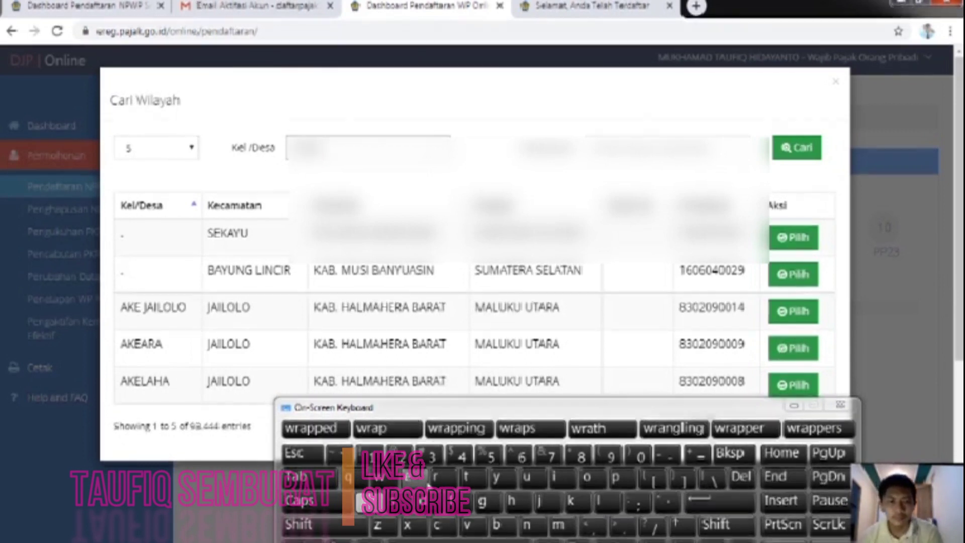
pyautogui.click(440, 478)
pyautogui.click(527, 525)
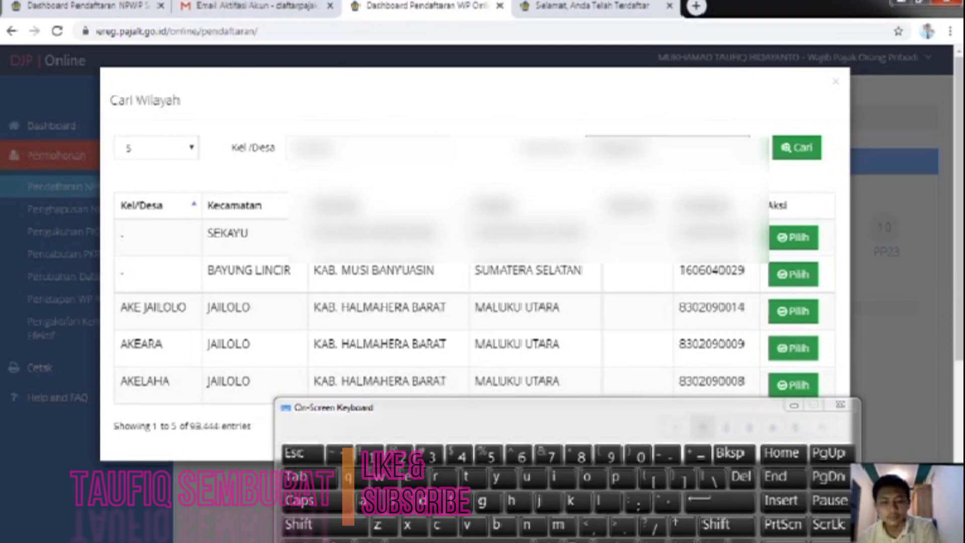
# Step: Search and pick the matching region, auto-filling village, district, city, province and postal code
pyautogui.click(801, 157)
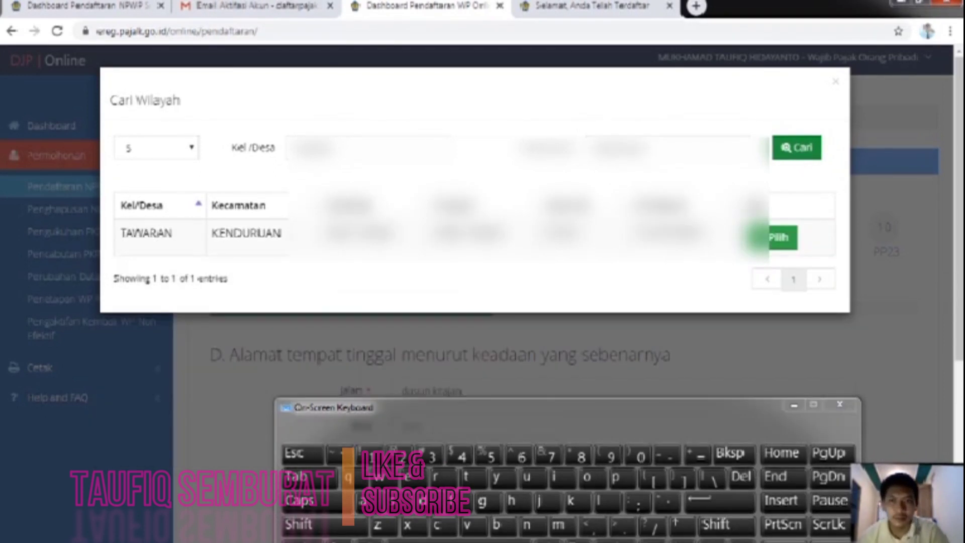
pyautogui.click(779, 237)
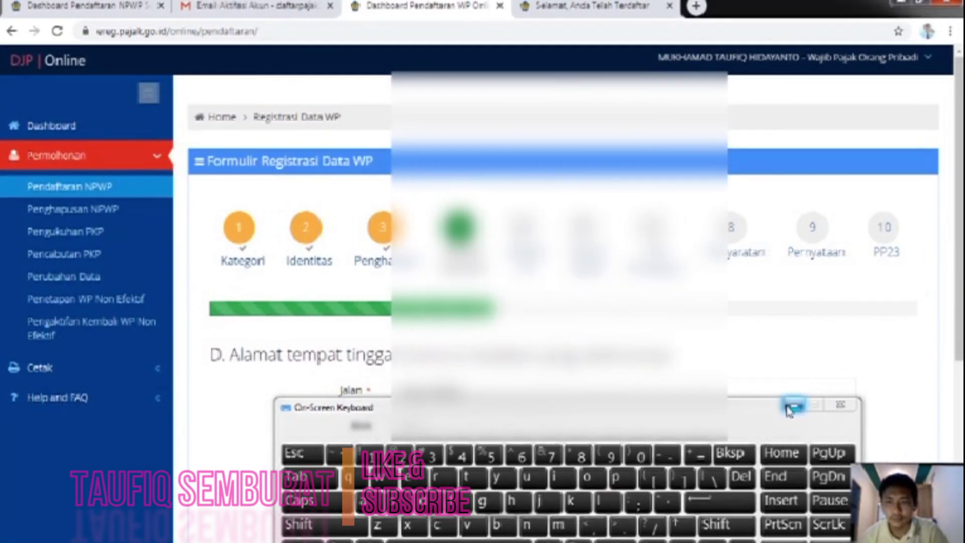
pyautogui.click(793, 405)
pyautogui.scroll(-5, 771, 379)
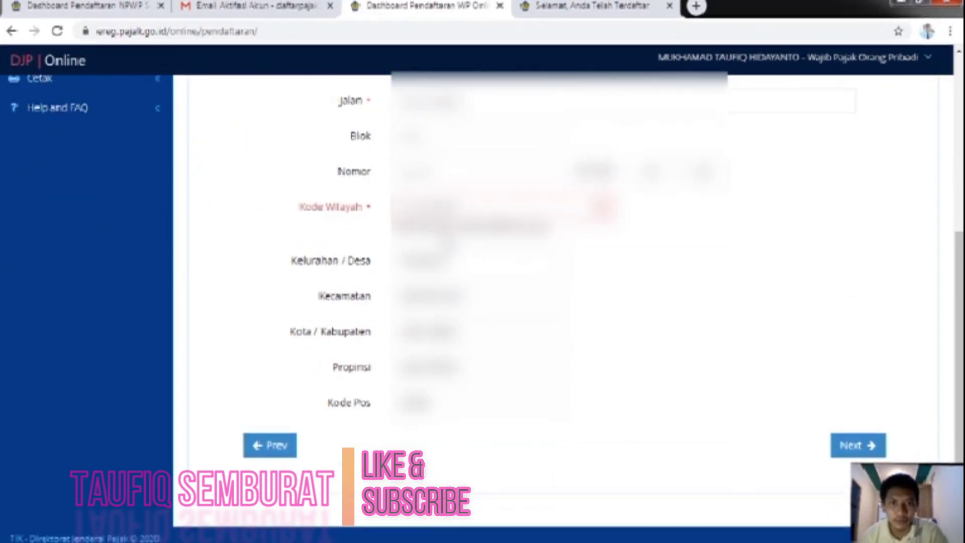
# Step: Move to the ID-card address step and tick 'Sama dengan alamat tempat tinggal'
pyautogui.click(843, 446)
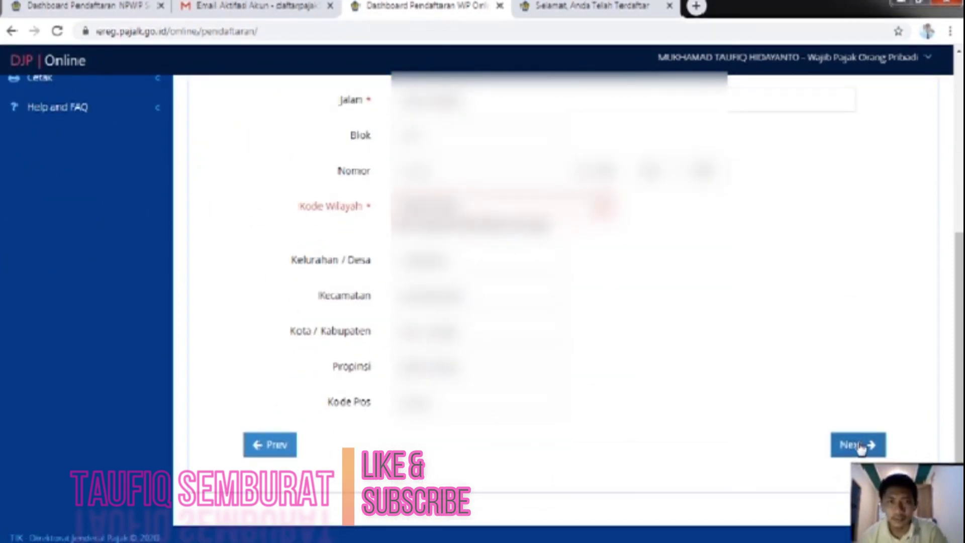
pyautogui.scroll(-5, 730, 390)
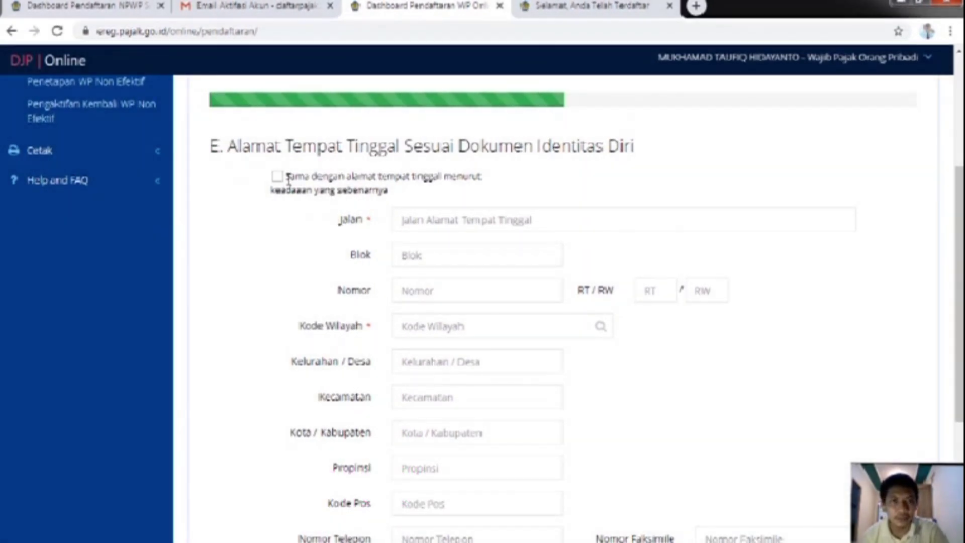
pyautogui.click(277, 175)
pyautogui.scroll(-4, 478, 333)
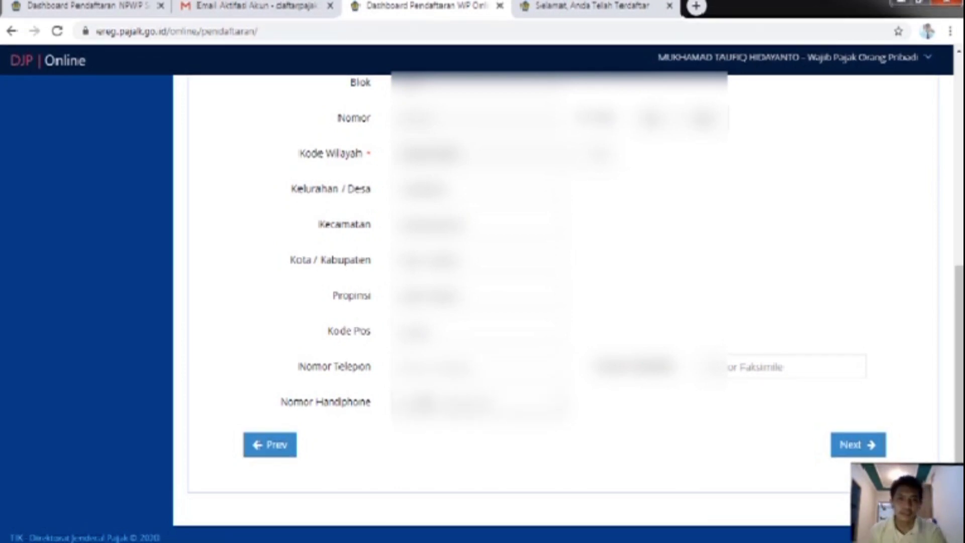
# Step: Enter the phone numbers with the on-screen keyboard and continue to step F, Alamat Tempat Usaha
pyautogui.moveTo(647, 536)
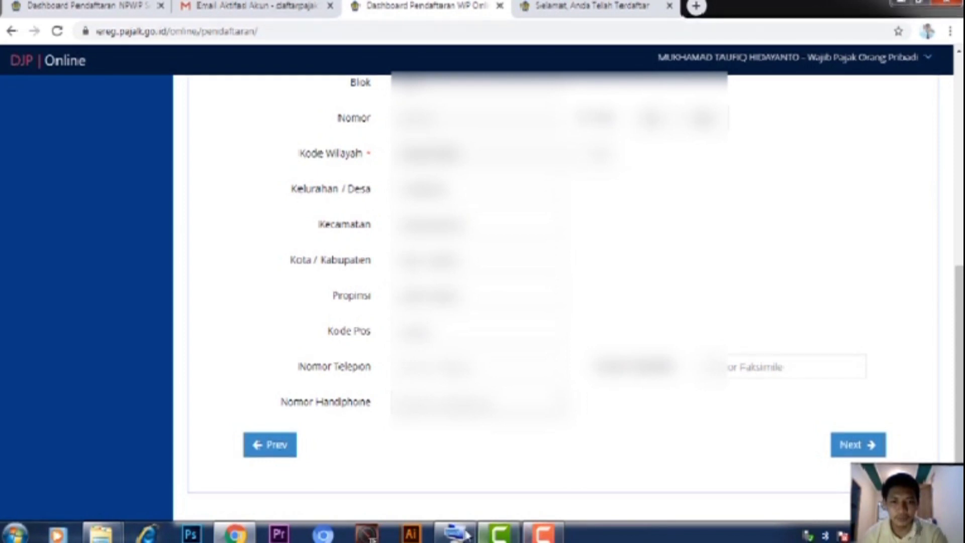
pyautogui.click(466, 532)
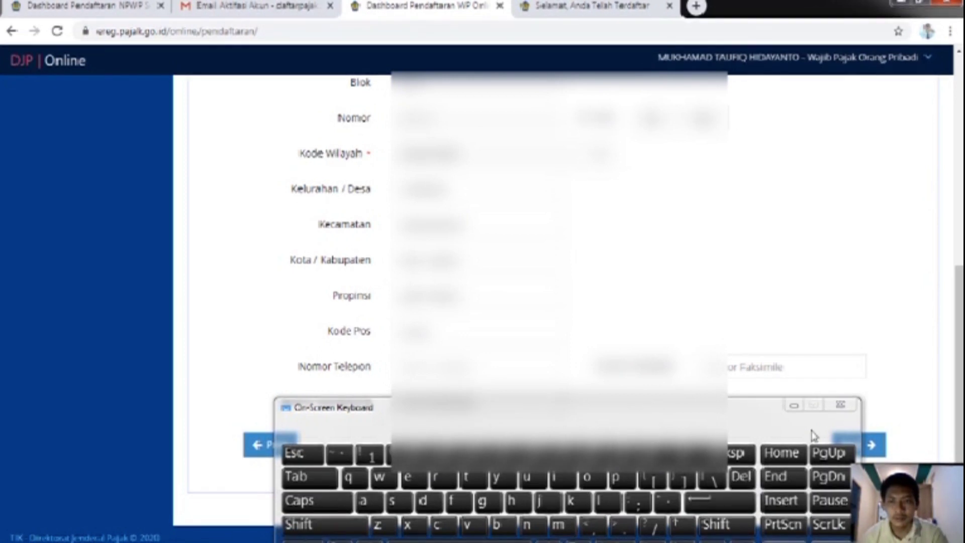
pyautogui.click(795, 405)
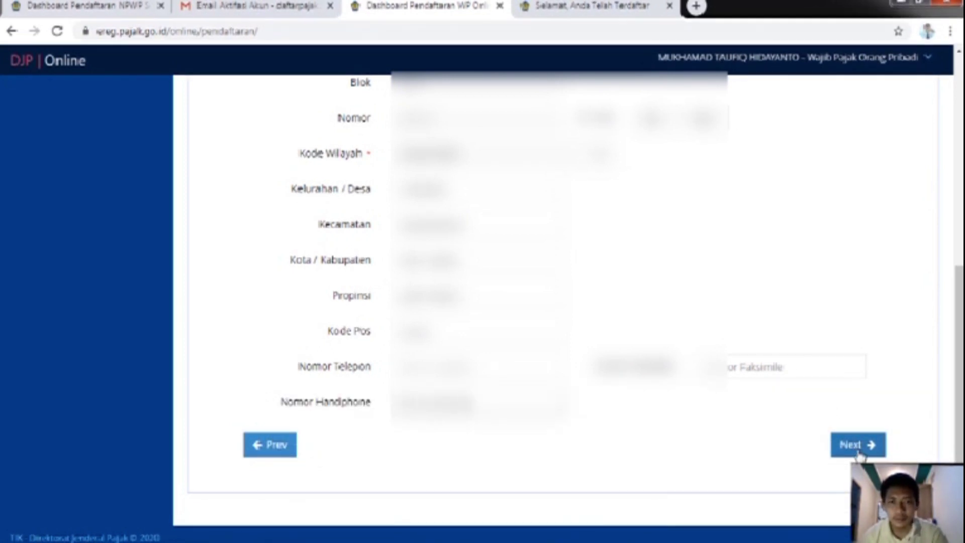
pyautogui.click(858, 446)
pyautogui.scroll(-4, 656, 371)
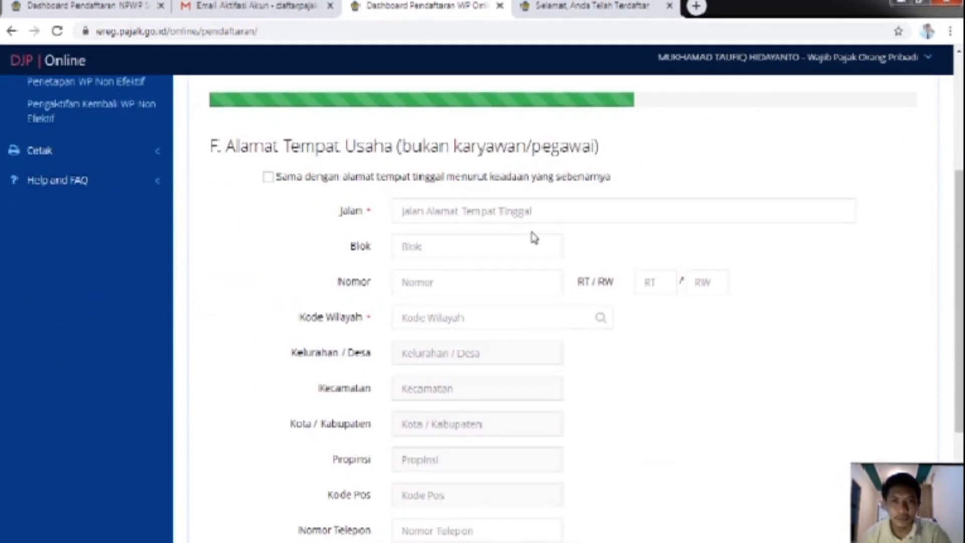
# Step: Tick 'Sama dengan alamat tempat tinggal menurut keadaan yang sebenarnya' for the business address and advance to G. Info Tambahan
pyautogui.click(268, 178)
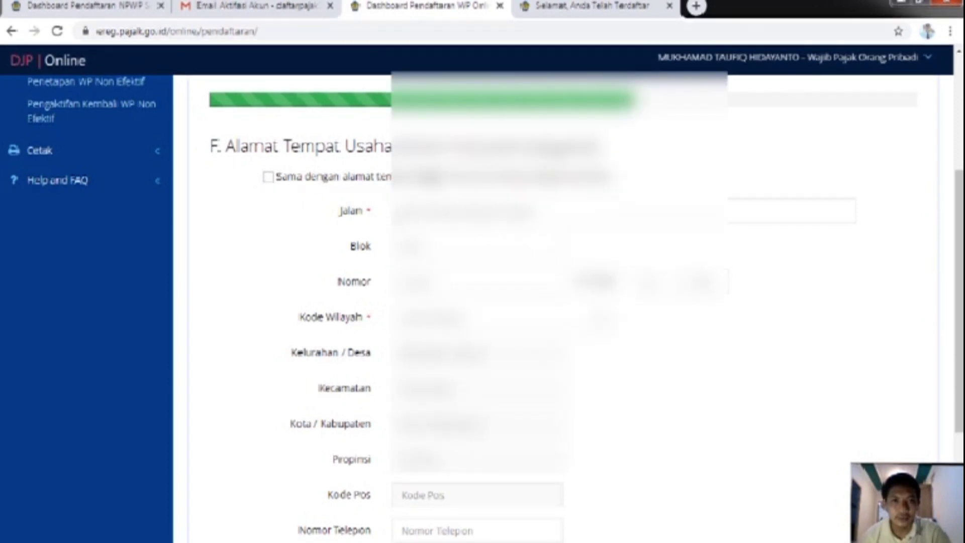
pyautogui.scroll(-4, 388, 227)
pyautogui.scroll(4, 317, 217)
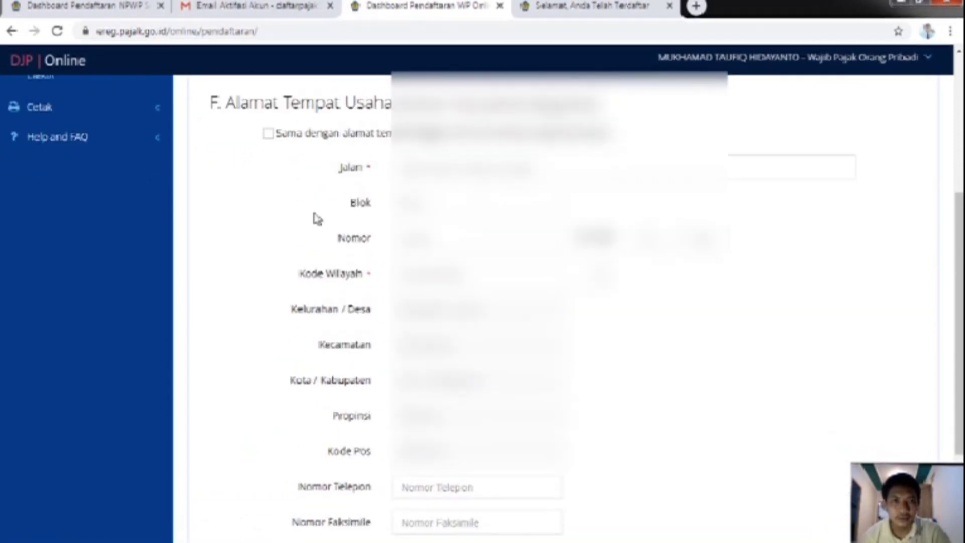
pyautogui.click(269, 196)
pyautogui.scroll(-5, 327, 220)
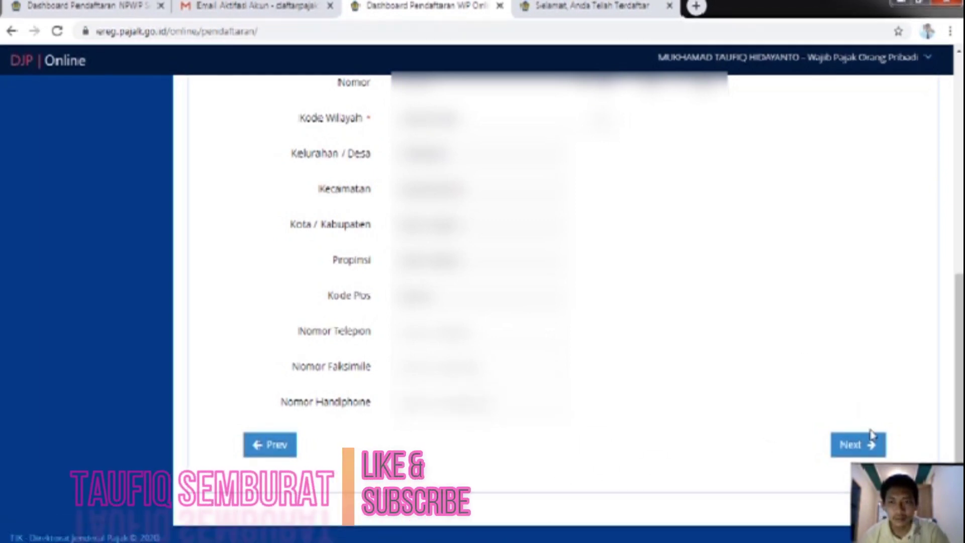
pyautogui.click(871, 451)
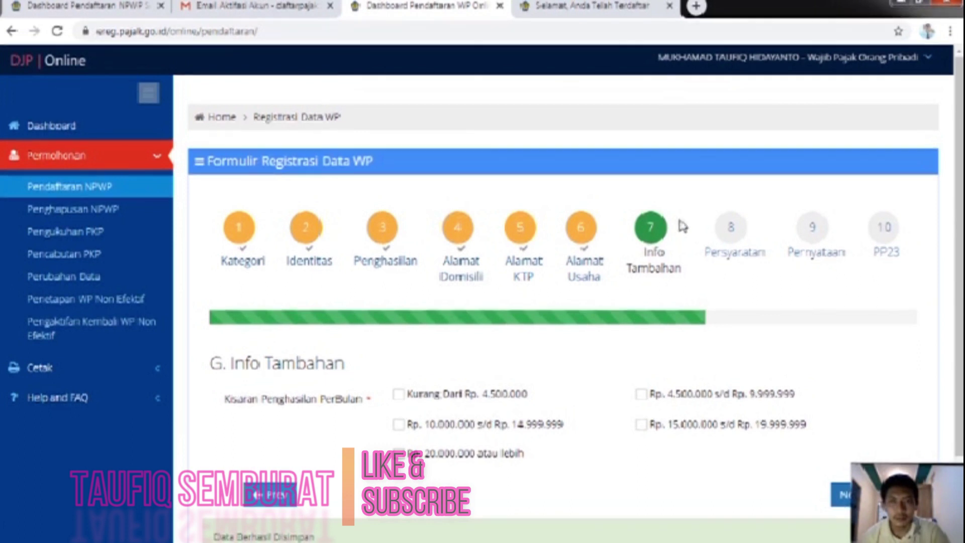
# Step: Choose 'Kurang Dari Rp. 4.500.000' as the monthly income range, then pass Persyaratan to reach Pernyataan
pyautogui.scroll(-2, 581, 330)
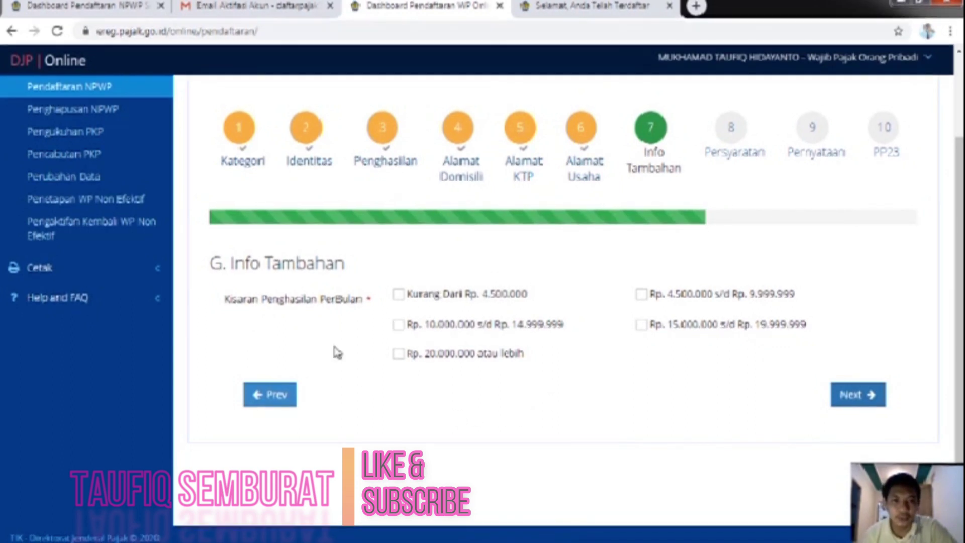
pyautogui.click(398, 295)
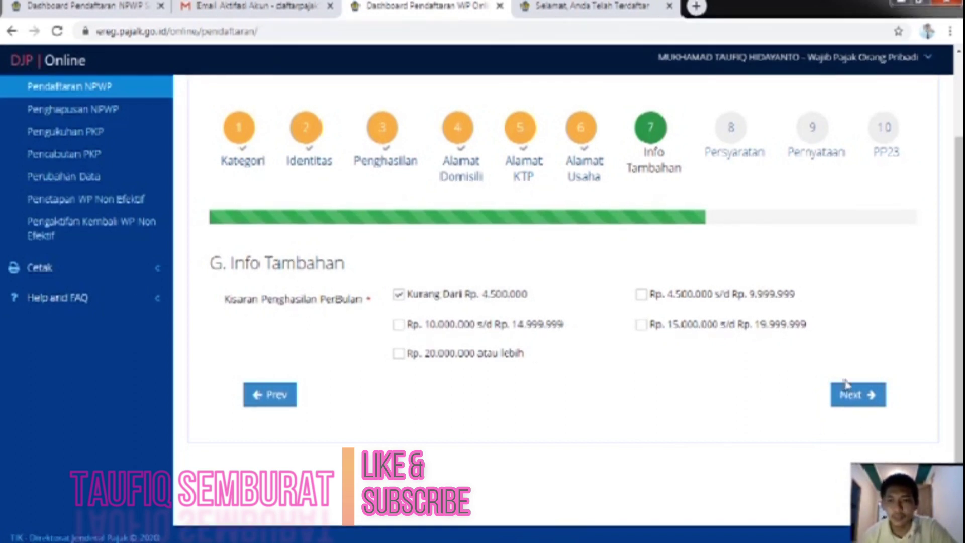
pyautogui.click(850, 396)
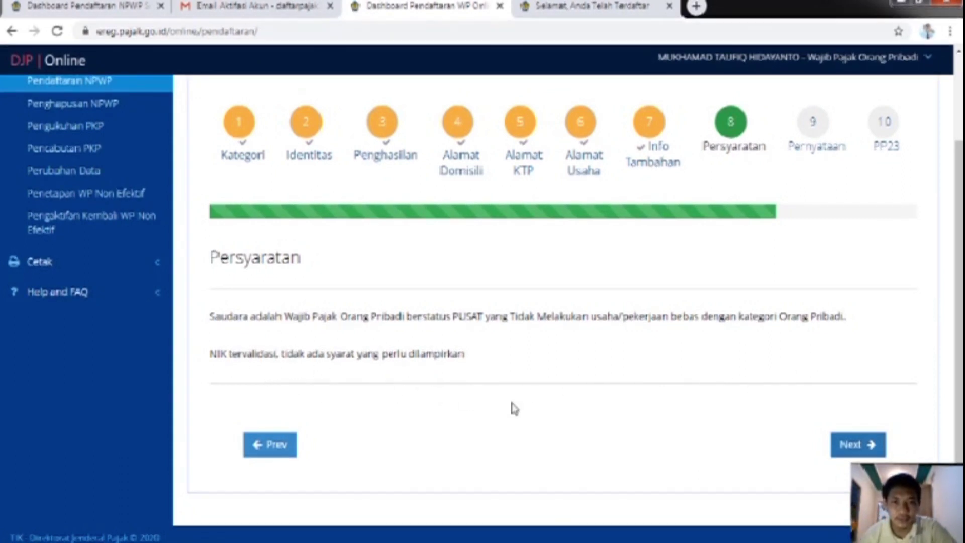
pyautogui.click(873, 445)
# Step: Tick 'Akan melaksanakan hak dan kewajiban' on the Pernyataan page and advance to the PP23 step
pyautogui.scroll(-5, 722, 394)
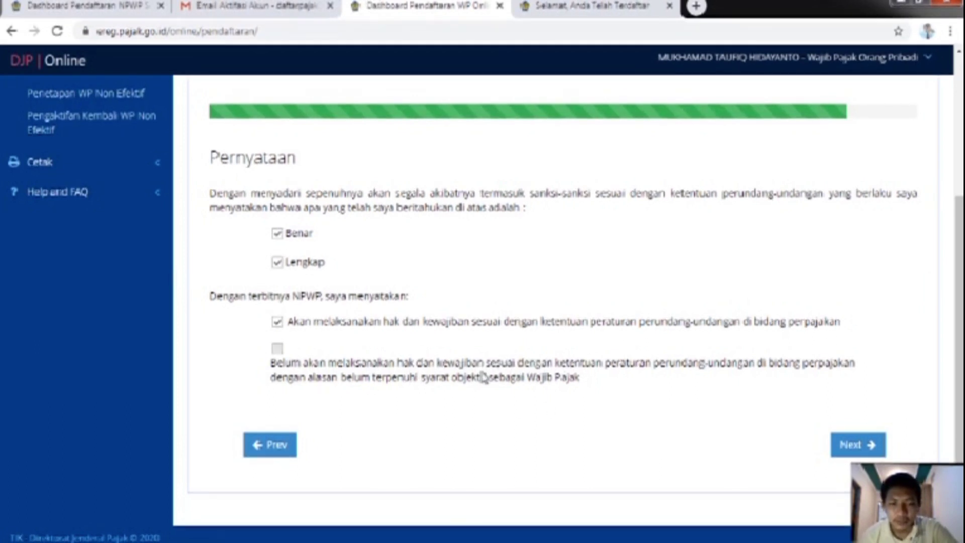
pyautogui.click(277, 322)
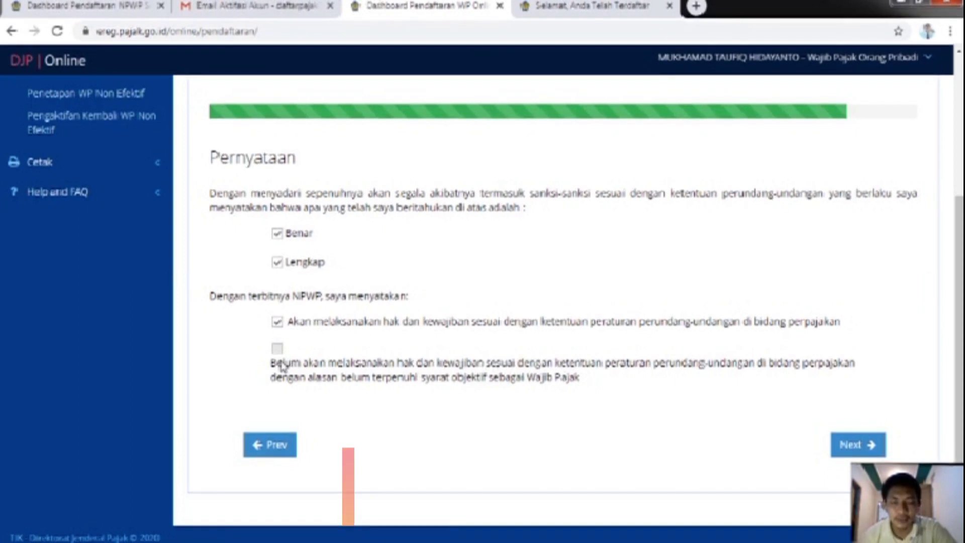
pyautogui.scroll(4, 666, 283)
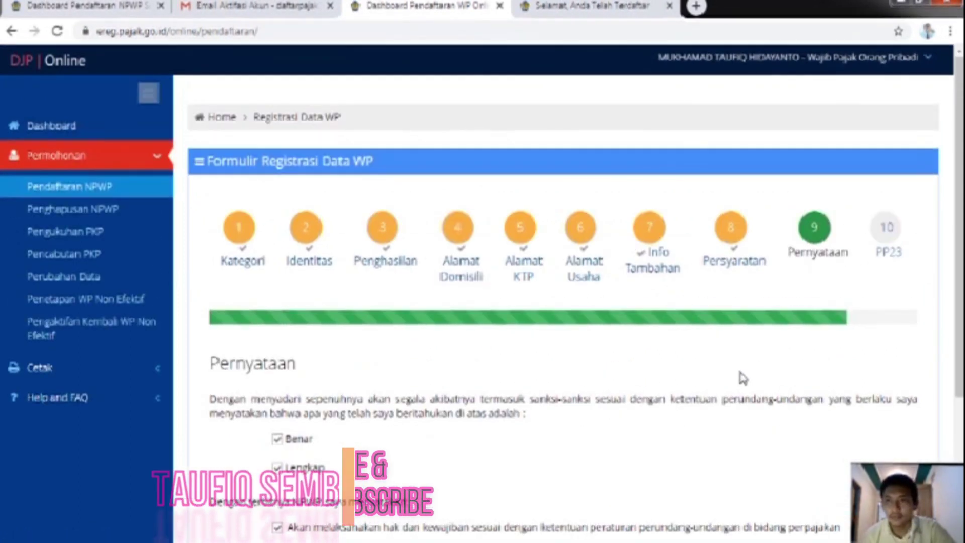
pyautogui.scroll(-4, 744, 378)
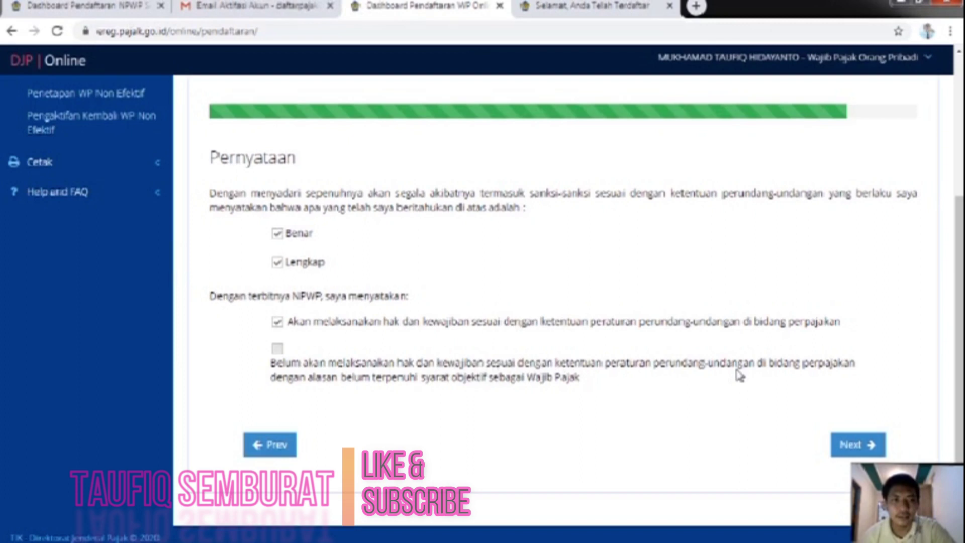
pyautogui.click(863, 445)
# Step: Opt for 'Dikenai Pajak Penghasilan sesuai Undang-undang Pajak Penghasilan' instead of the 0.5% rate and review its consequences
pyautogui.scroll(-4, 754, 390)
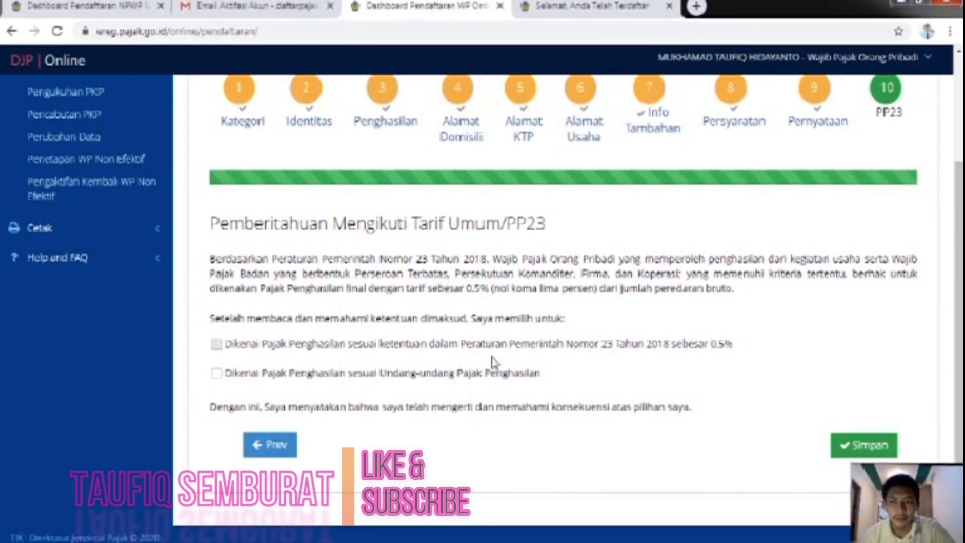
pyautogui.click(879, 446)
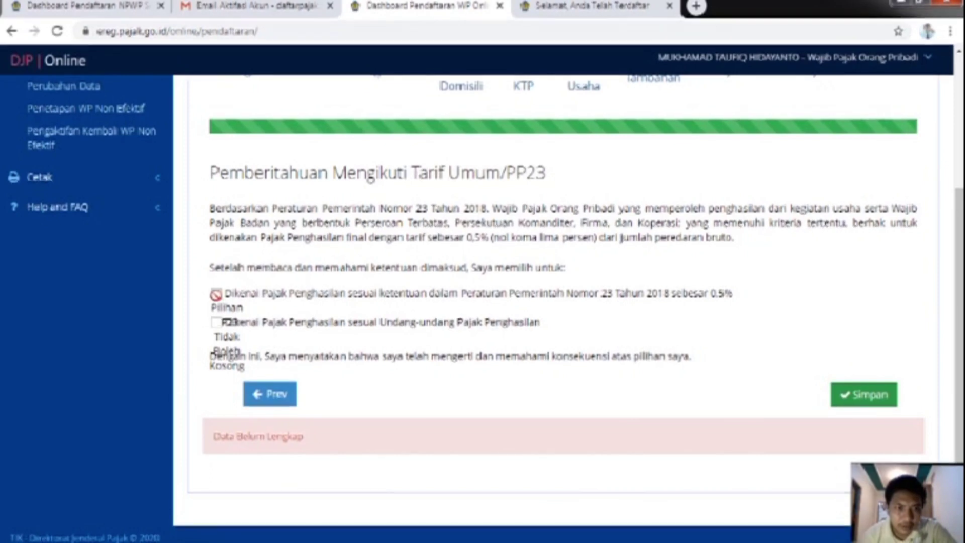
pyautogui.click(217, 323)
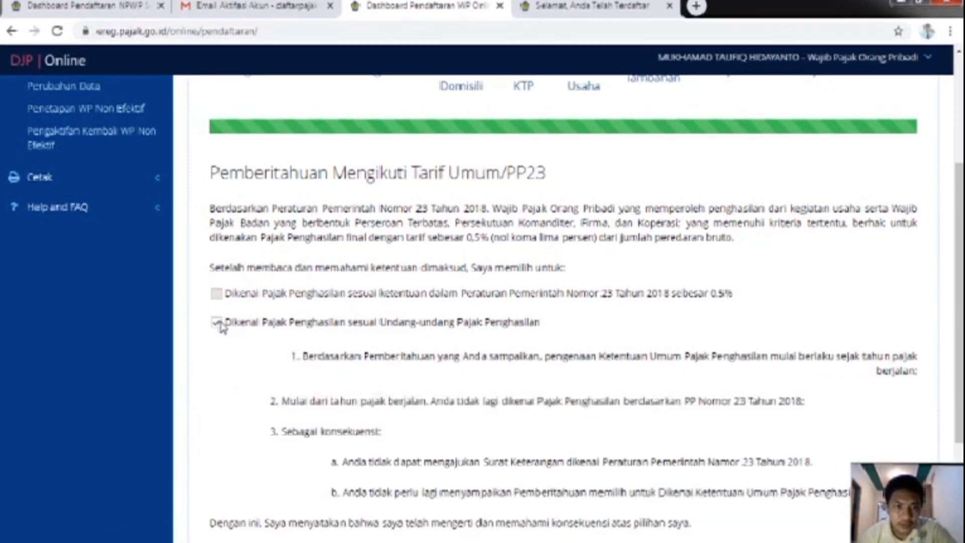
pyautogui.scroll(-2, 362, 310)
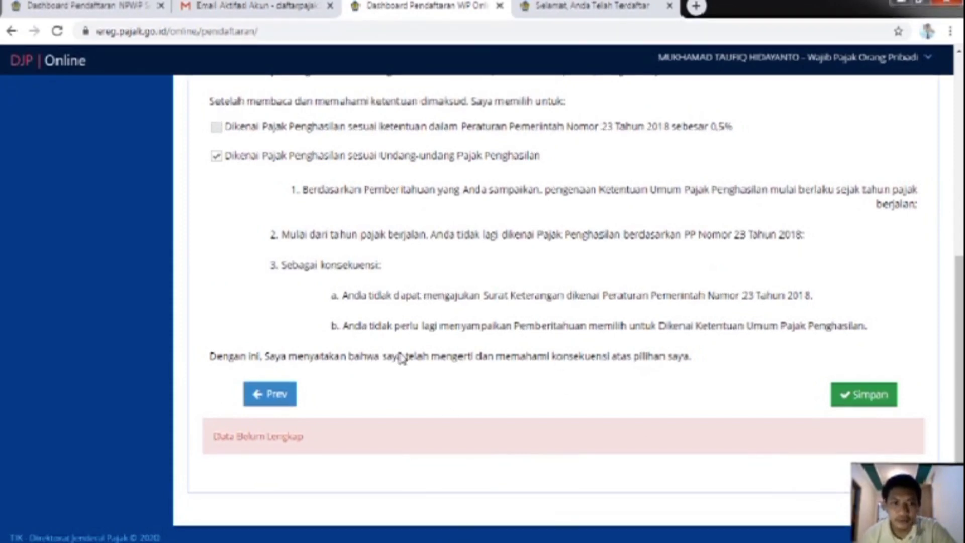
pyautogui.scroll(1, 328, 324)
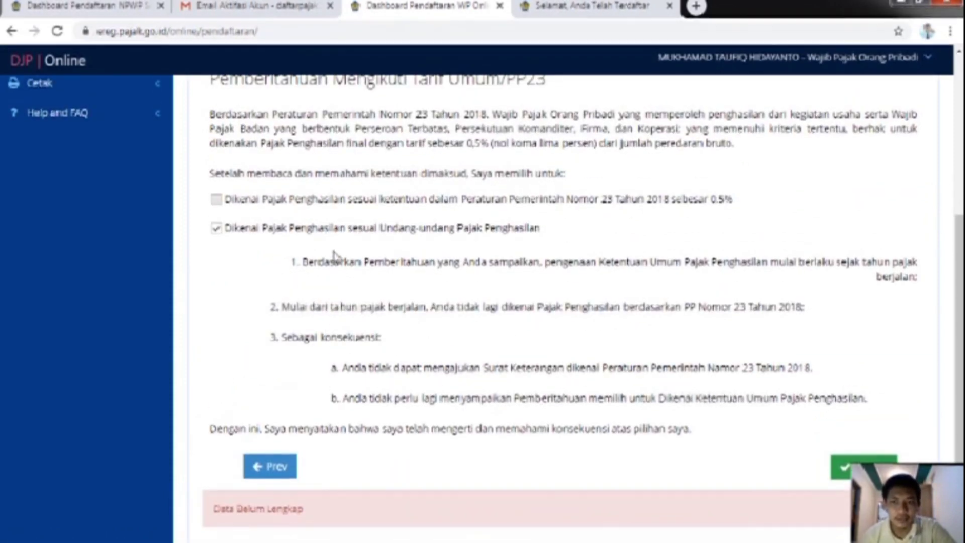
pyautogui.scroll(3, 835, 367)
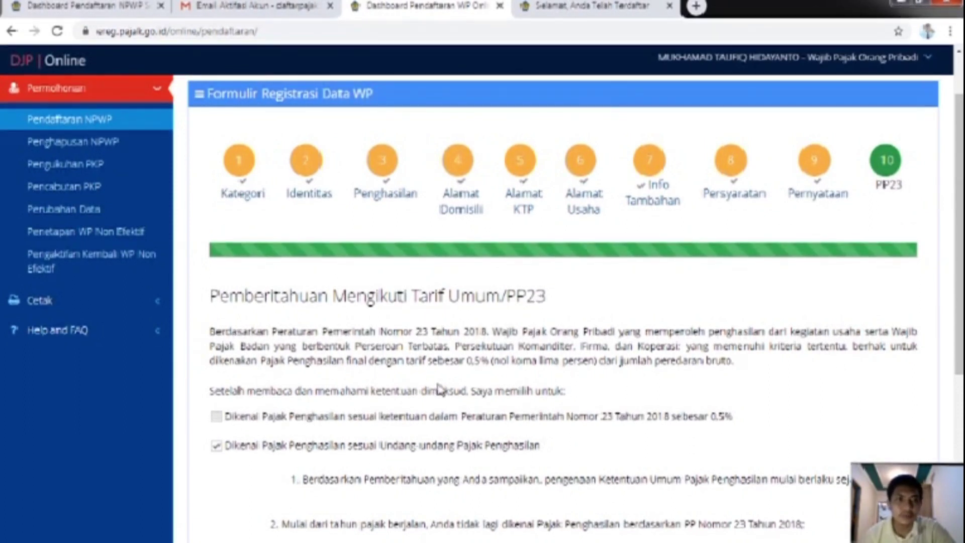
pyautogui.scroll(-6, 495, 382)
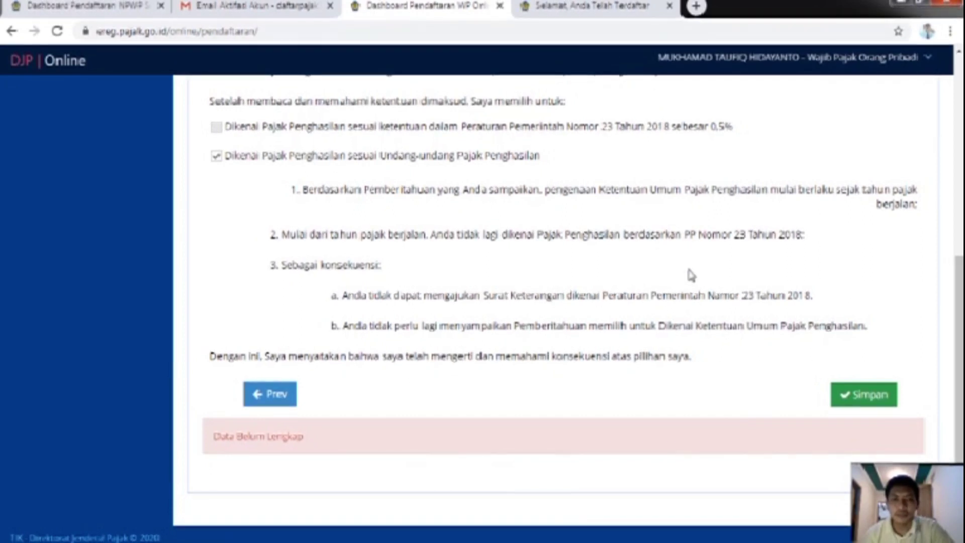
pyautogui.scroll(2, 594, 291)
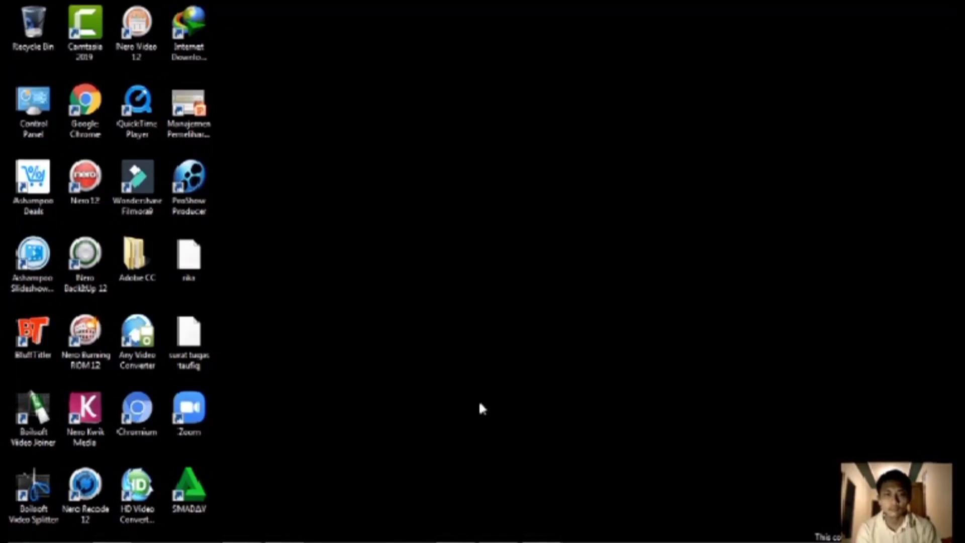
pyautogui.moveTo(432, 533)
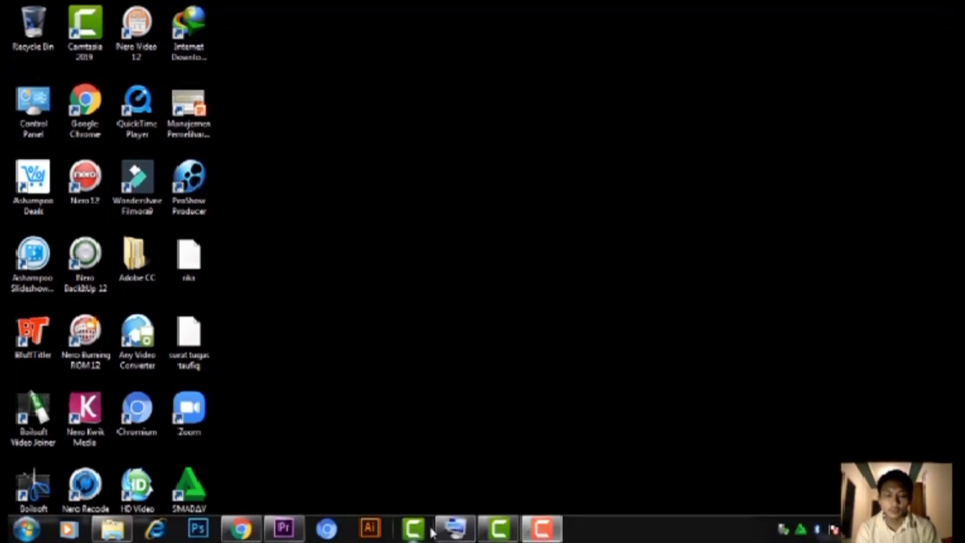
pyautogui.moveTo(502, 532)
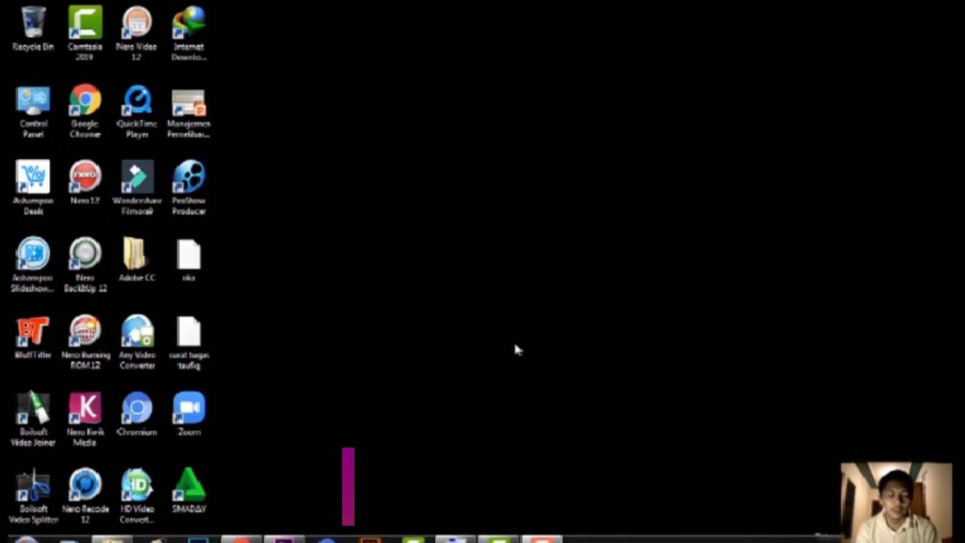
pyautogui.moveTo(242, 534)
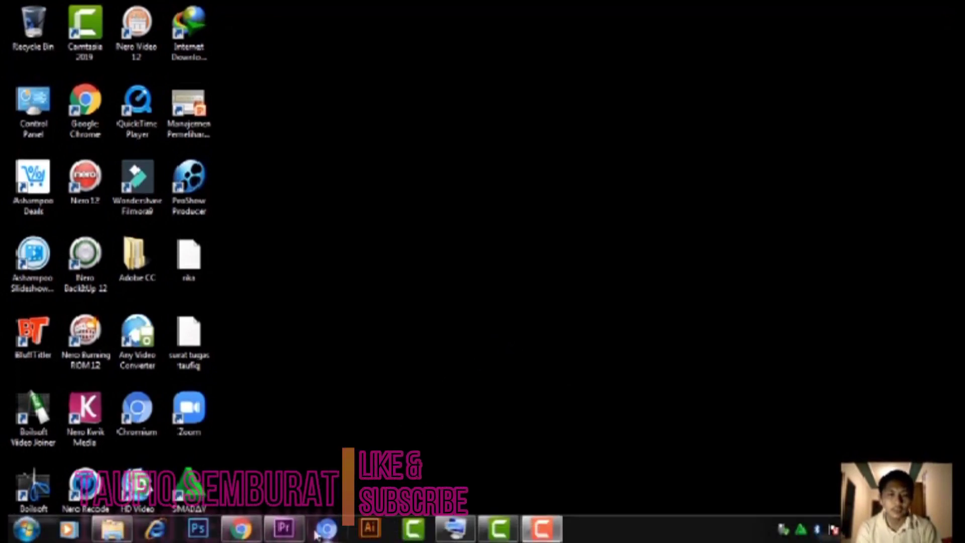
# Step: Back in Gmail, open the 'Pendaftaran eRegistrasi Pajak Ditolak' email asking to correct the street address
pyautogui.click(241, 534)
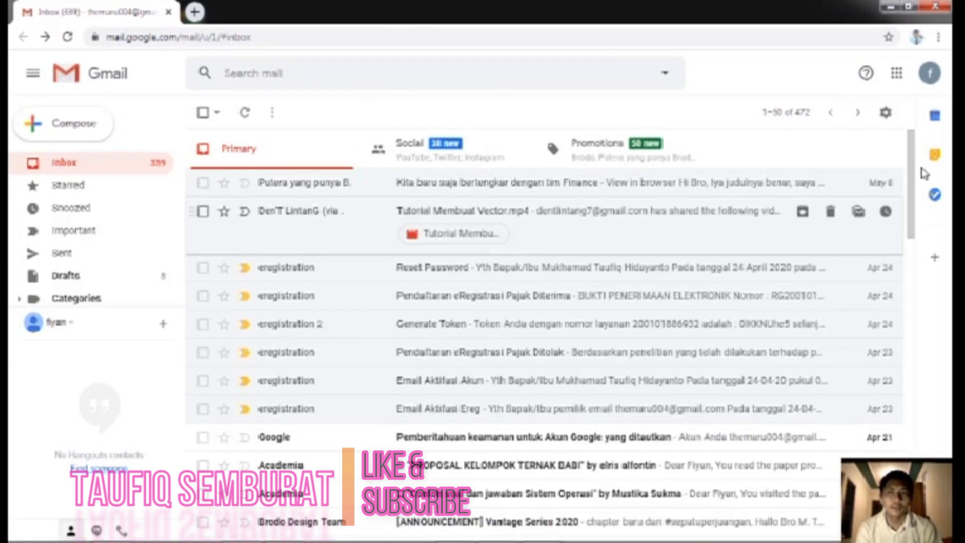
pyautogui.moveTo(909, 166)
pyautogui.mouseDown()
pyautogui.moveTo(908, 201)
pyautogui.moveTo(914, 181)
pyautogui.mouseUp()
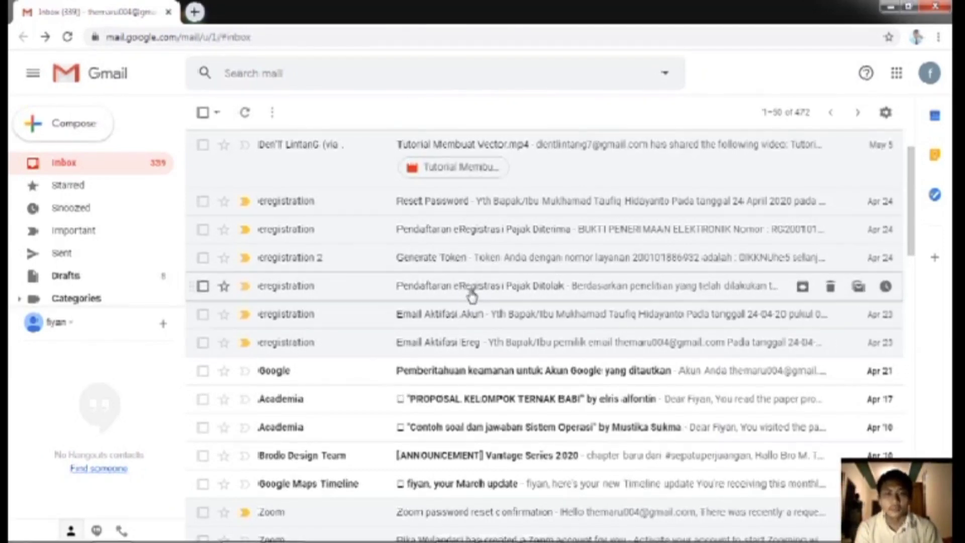
pyautogui.click(503, 286)
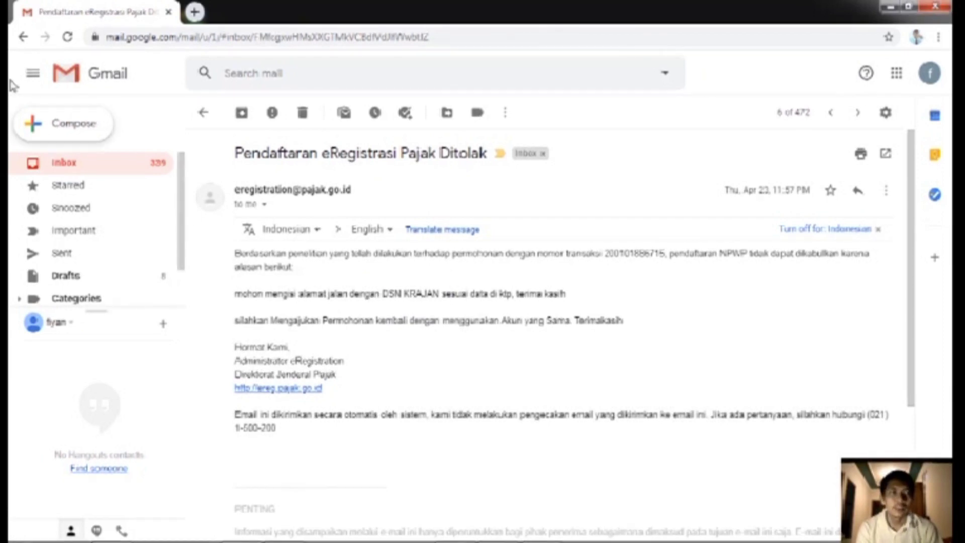
# Step: View the Generate Token email, then open the 'Pendaftaran eRegistrasi Pajak Diterima' receipt email
pyautogui.click(22, 38)
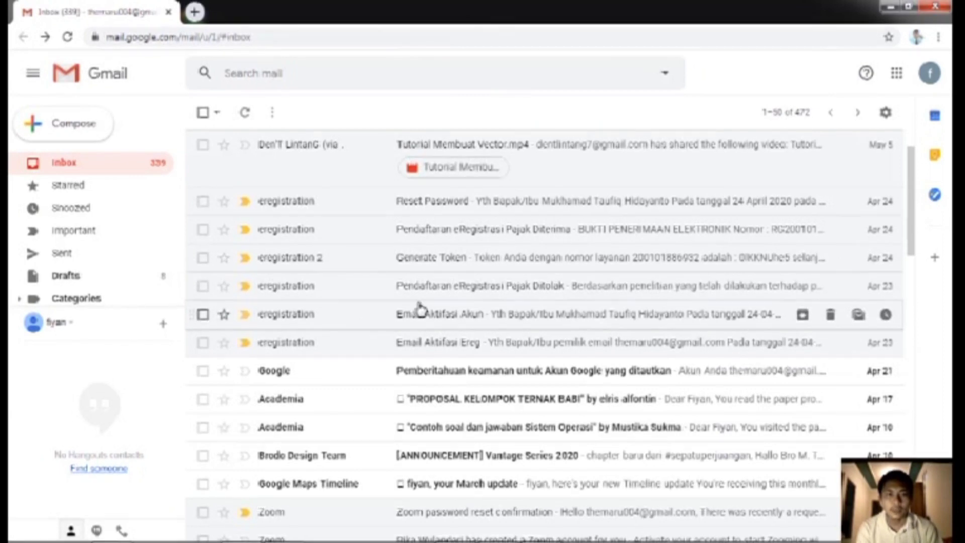
pyautogui.click(454, 261)
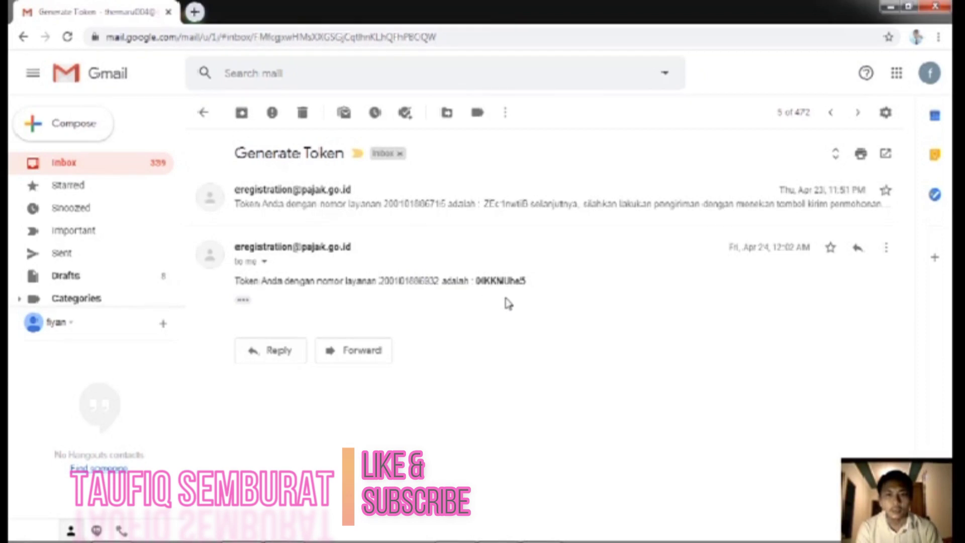
pyautogui.click(23, 37)
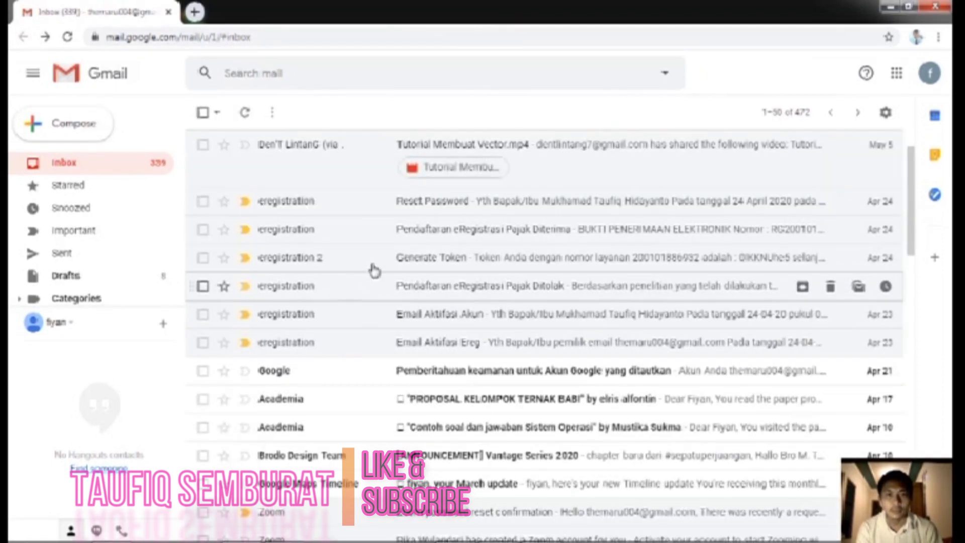
pyautogui.click(449, 233)
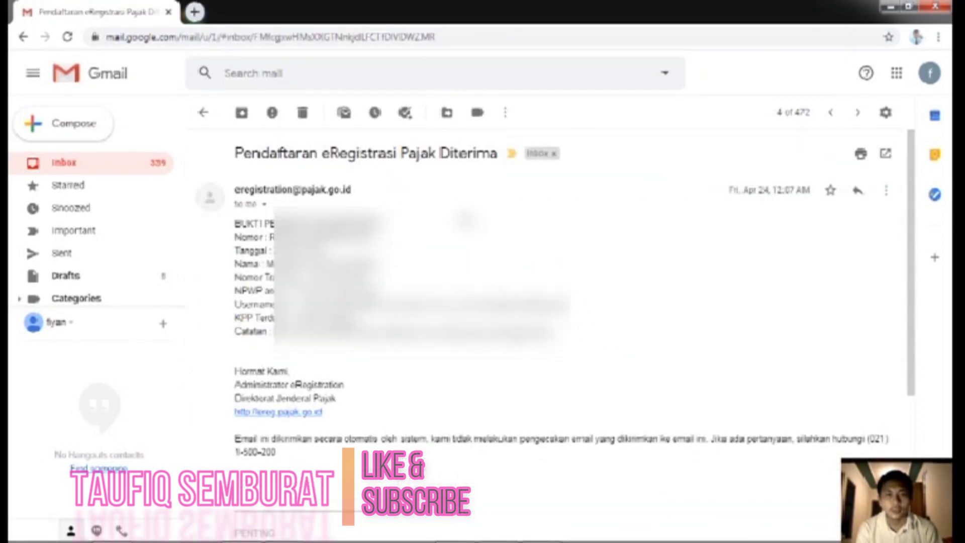